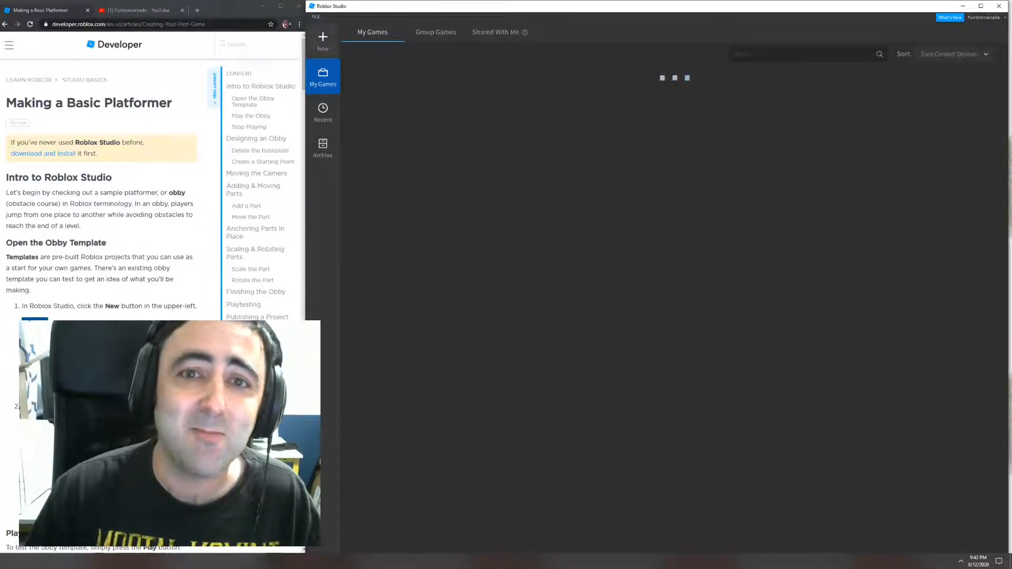
Create a new place from the Obby template and start a playtest of it
click(322, 41)
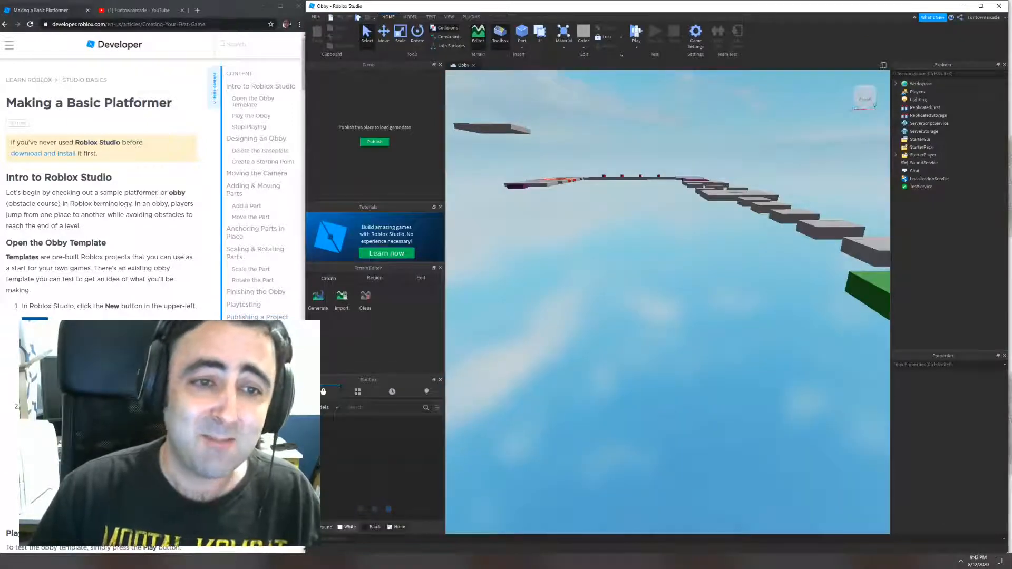
scroll(106, 210, down, 1)
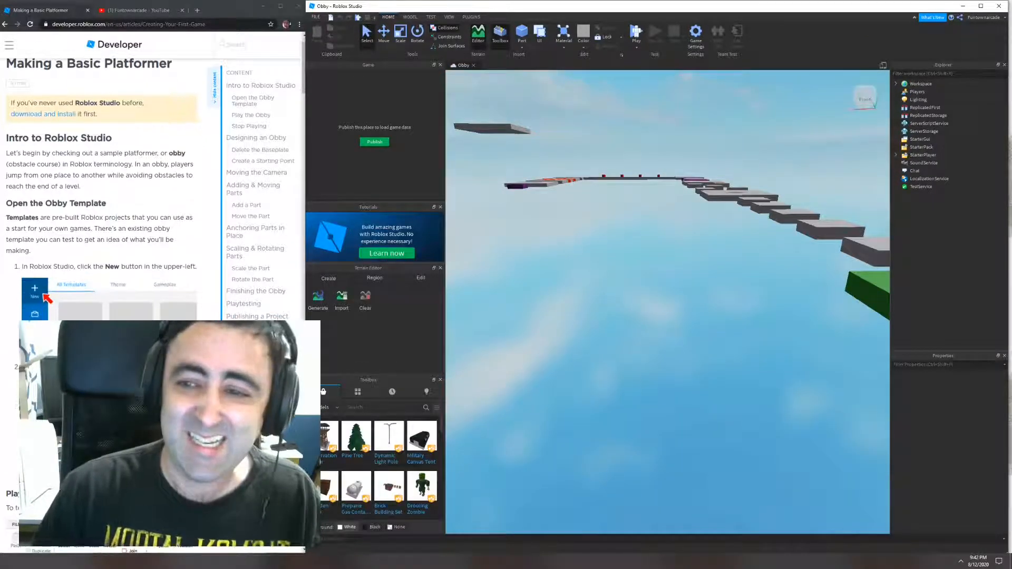
key(F5)
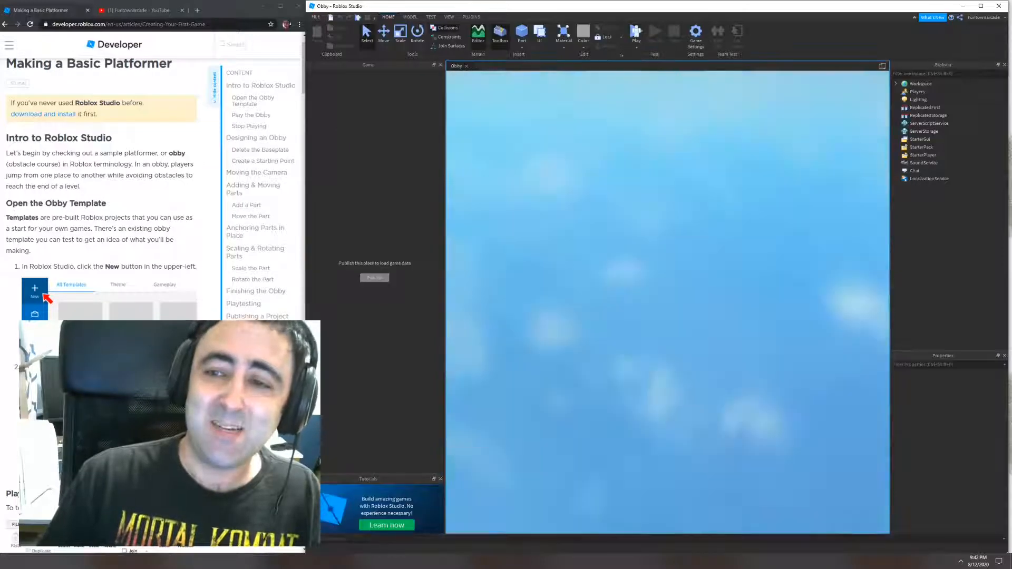
Check the guide's play controls and run the character from the green start over the grey platforms towards the purple blocks
scroll(100, 211, down, 6)
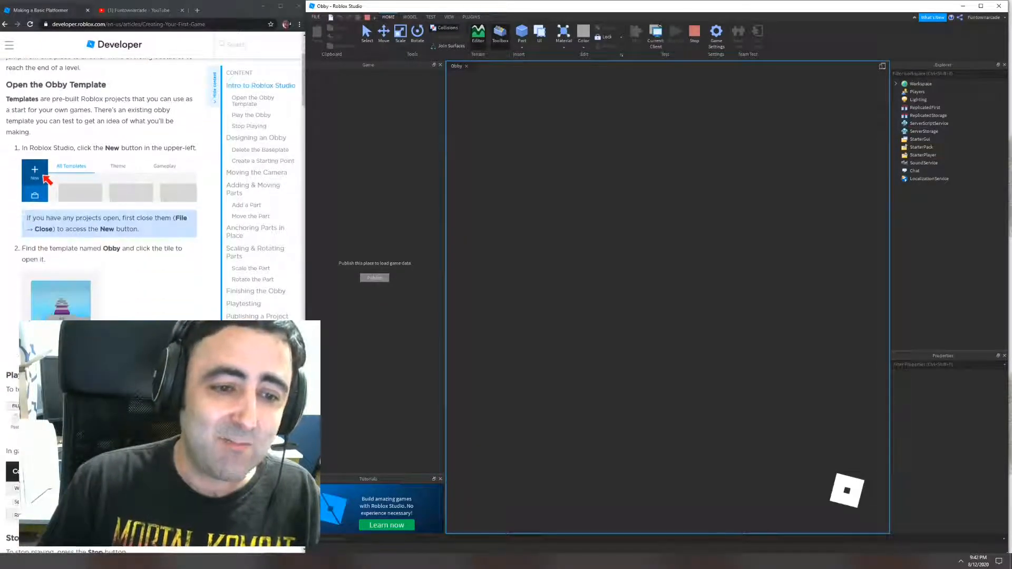
scroll(105, 211, down, 1)
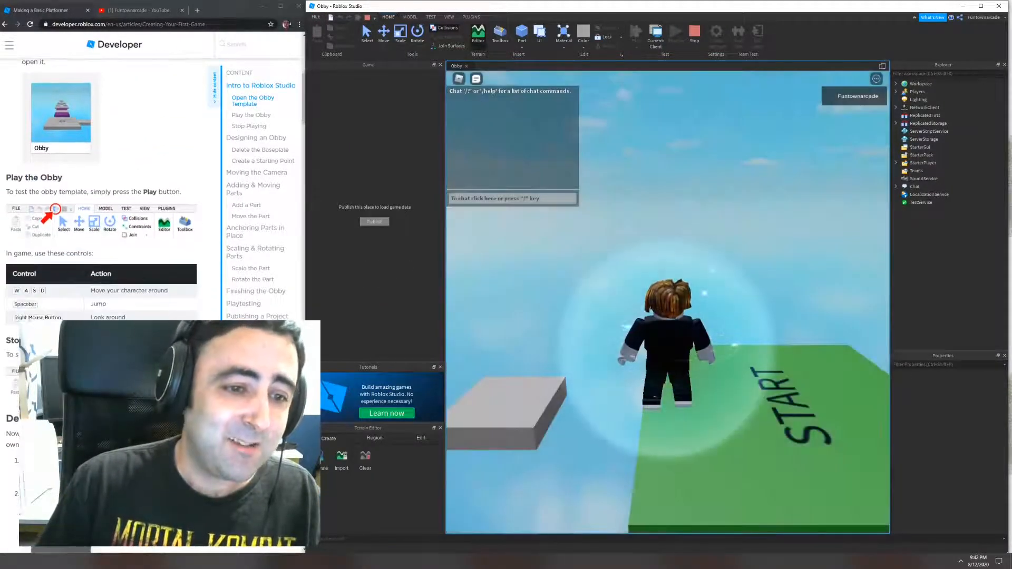
scroll(105, 211, down, 1)
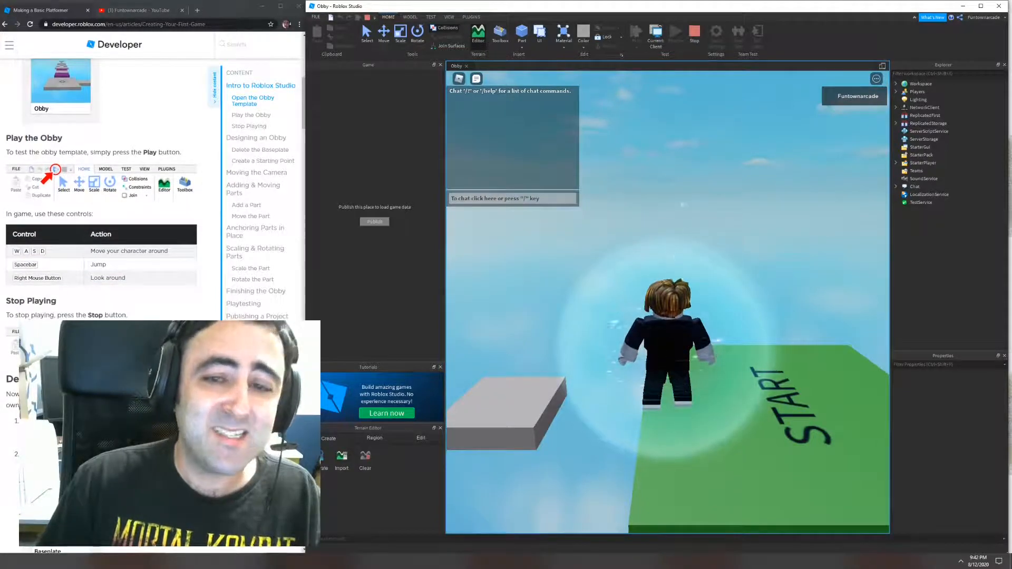
key(s)
right_drag(757, 338, 708, 329)
key(w)
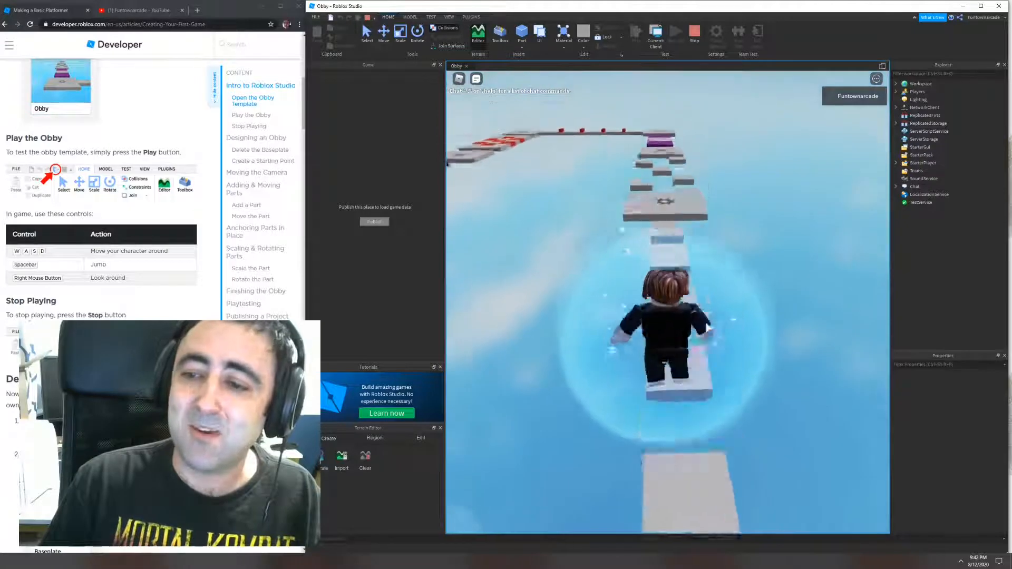
key(w)
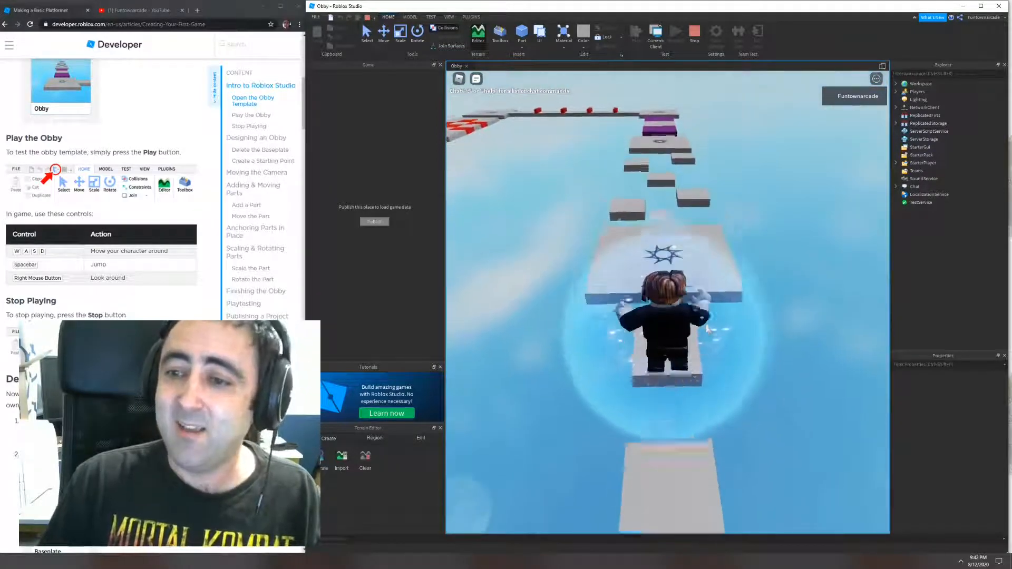
key(w)
key(space)
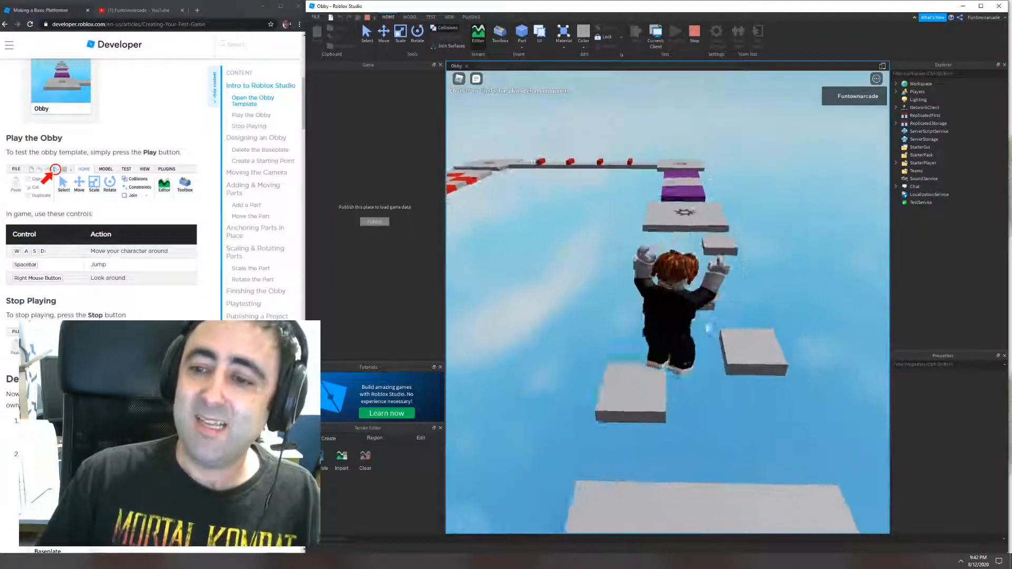
key(w)
key(space)
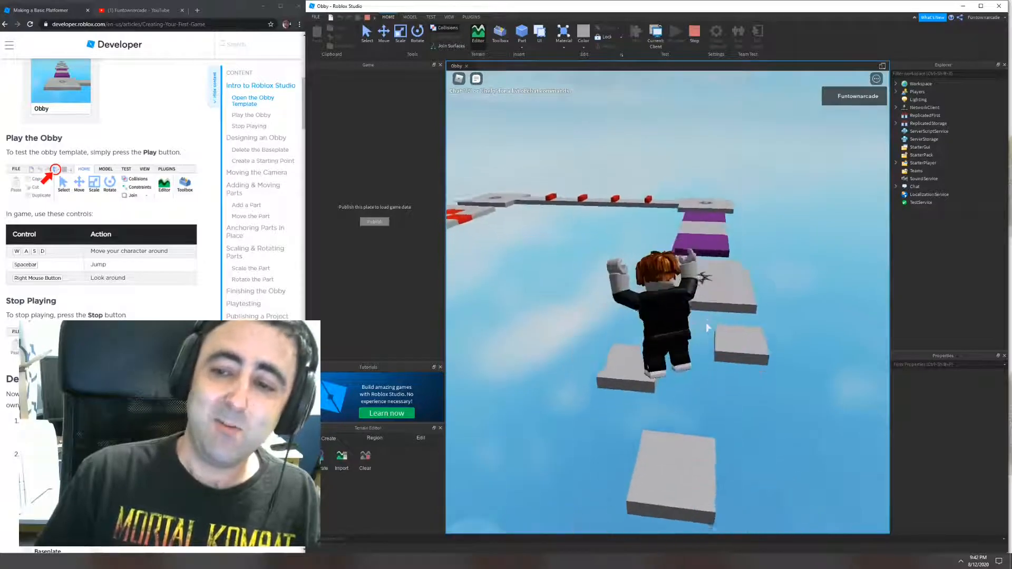
key(w)
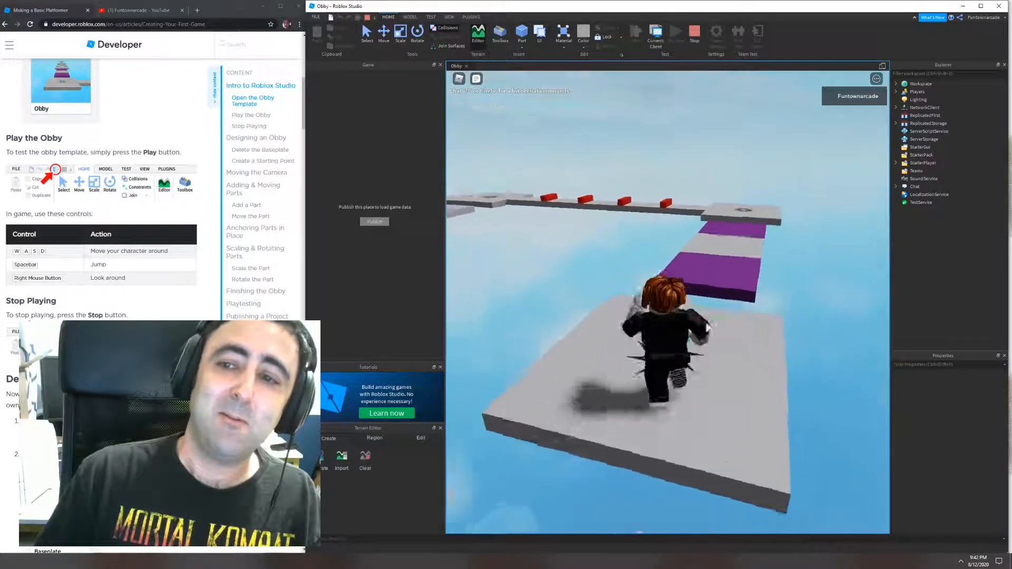
key(w)
key(space)
key(d)
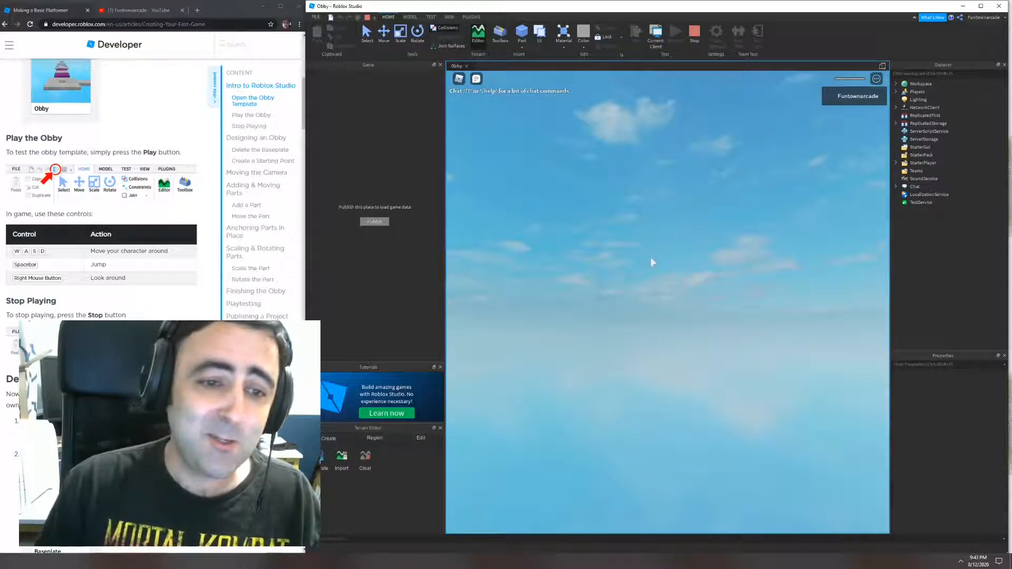
Continue the obby run onto the walkway with the red barriers and stop the playtest
right_drag(651, 258, 643, 288)
key(w)
key(space)
key(w)
key(w)
key(space)
key(w)
key(space)
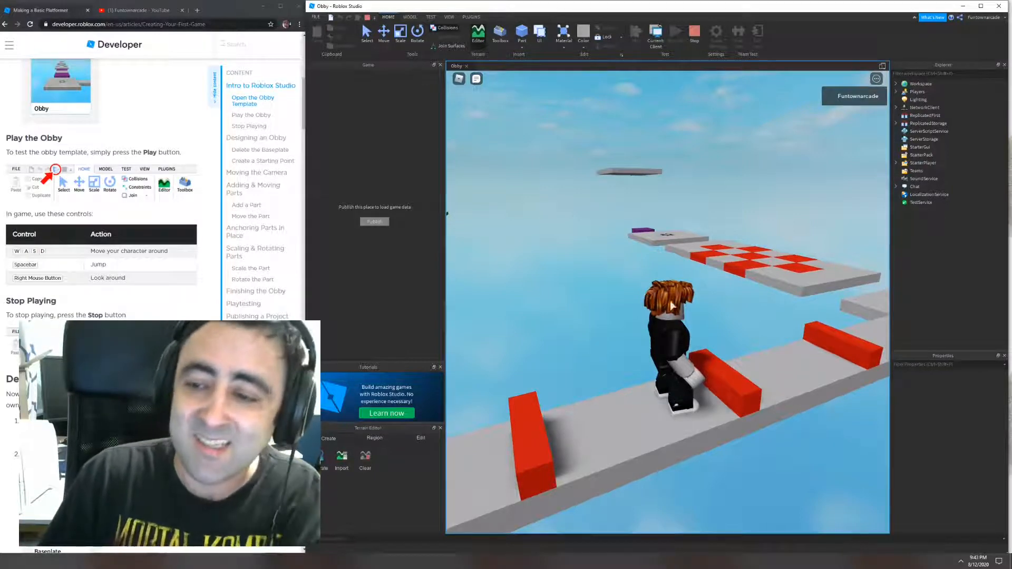
key(d)
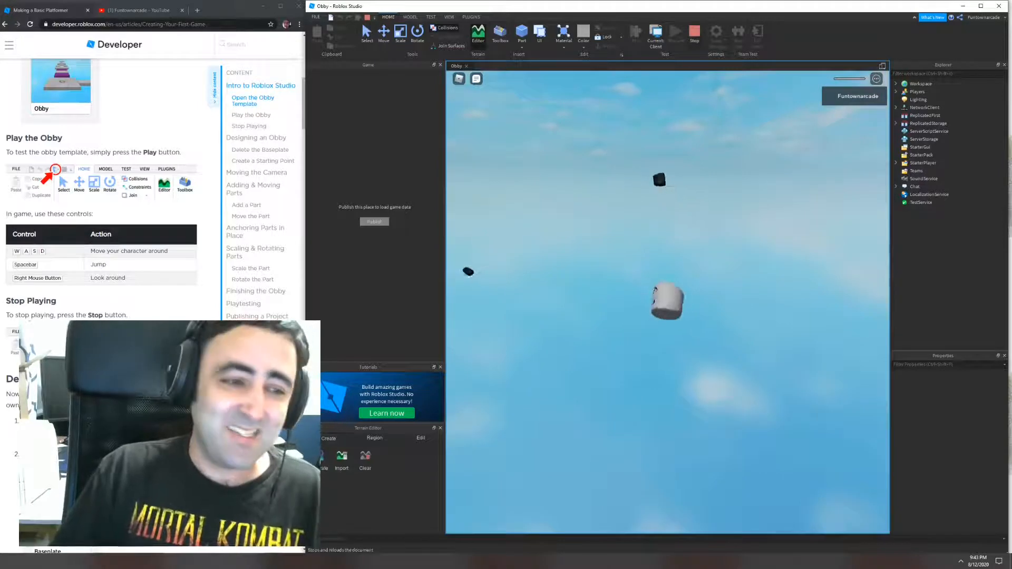
click(695, 33)
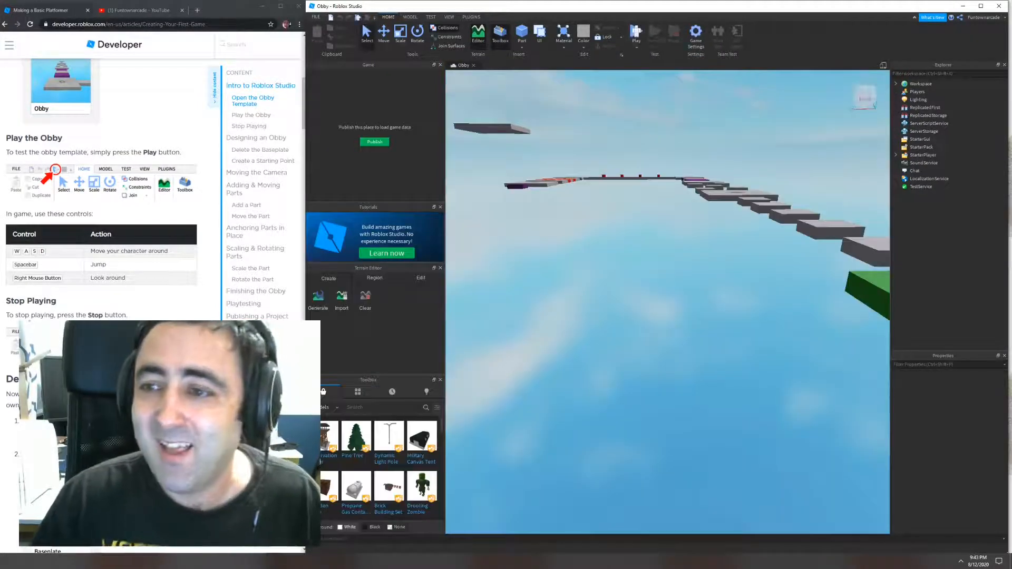
Close the Obby place and create a new place from the Baseplate template
click(152, 211)
scroll(153, 211, down, 2)
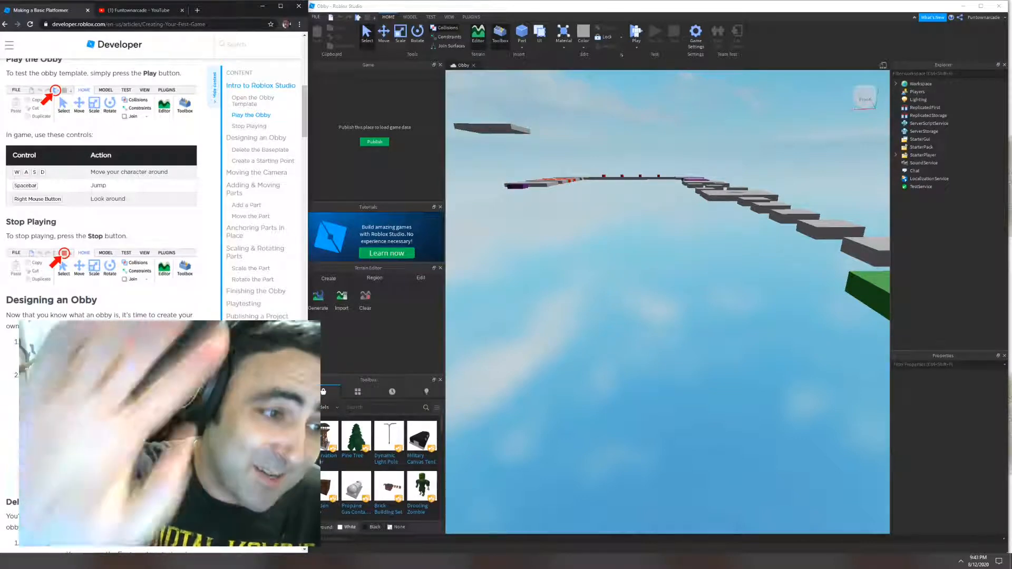
click(473, 66)
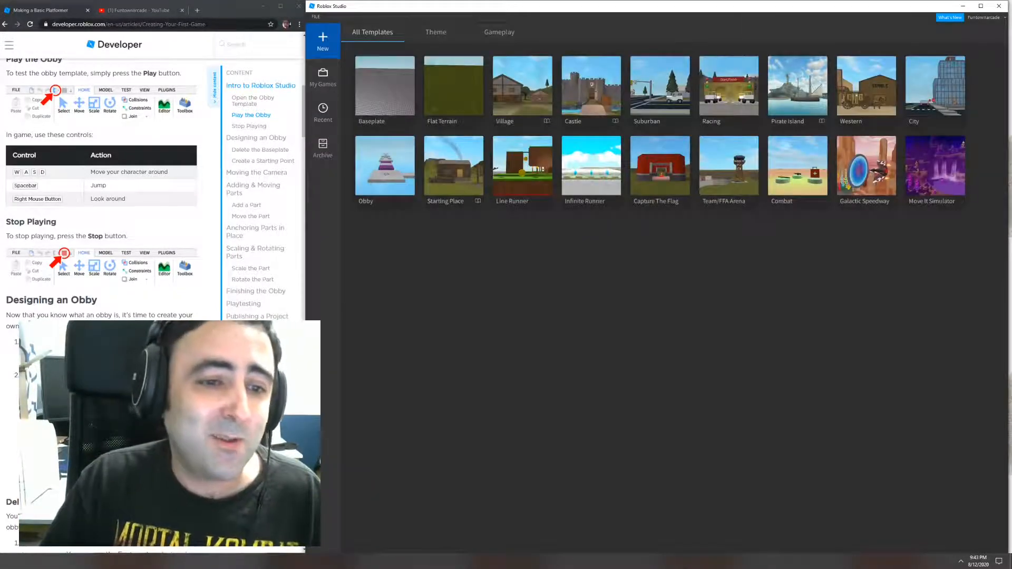
click(385, 86)
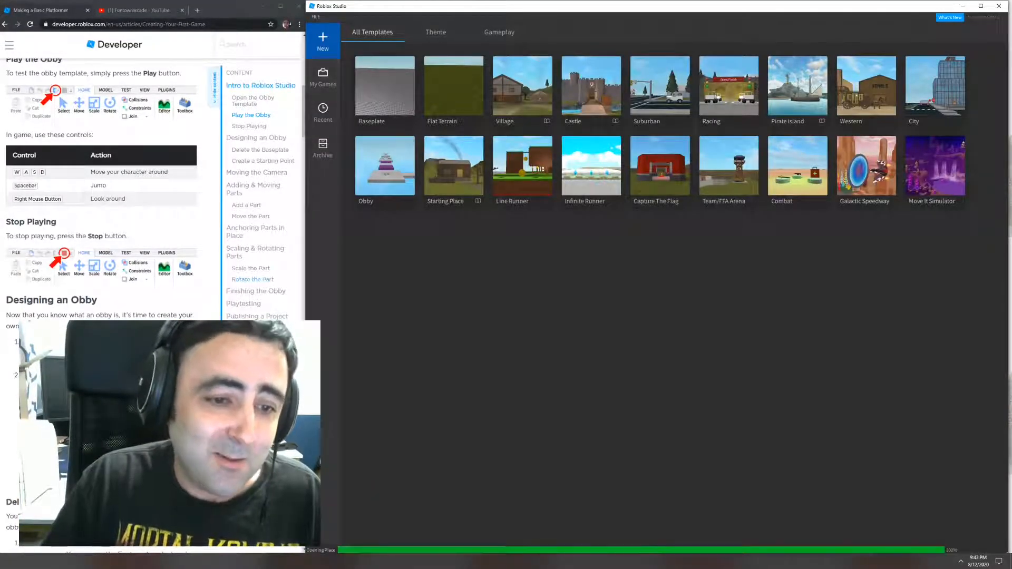
Read the guide's Designing an Obby and Delete the Baseplate sections and look around the new place
scroll(153, 174, down, 2)
scroll(152, 185, down, 2)
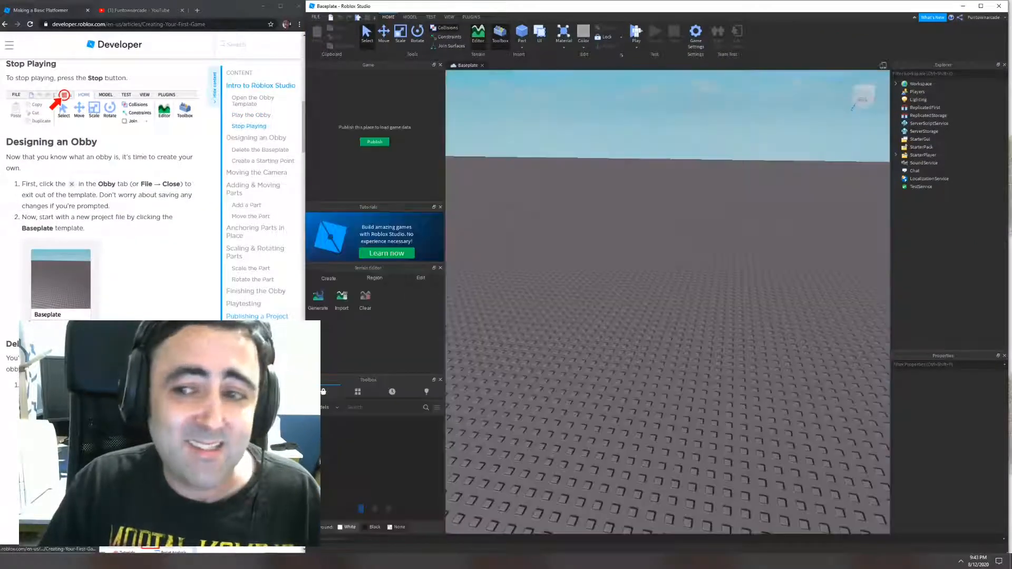
scroll(153, 185, down, 1)
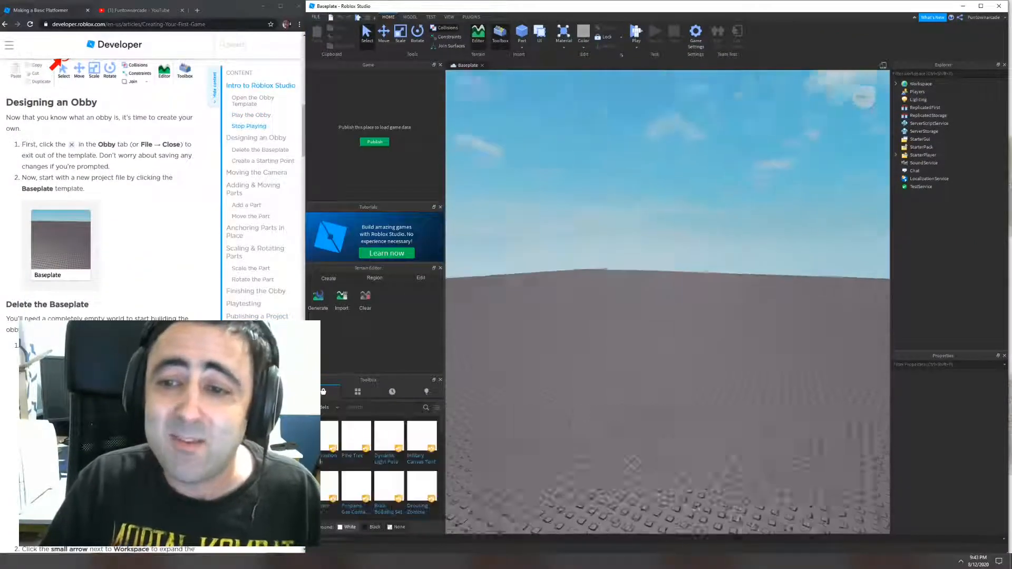
right_drag(667, 295, 698, 328)
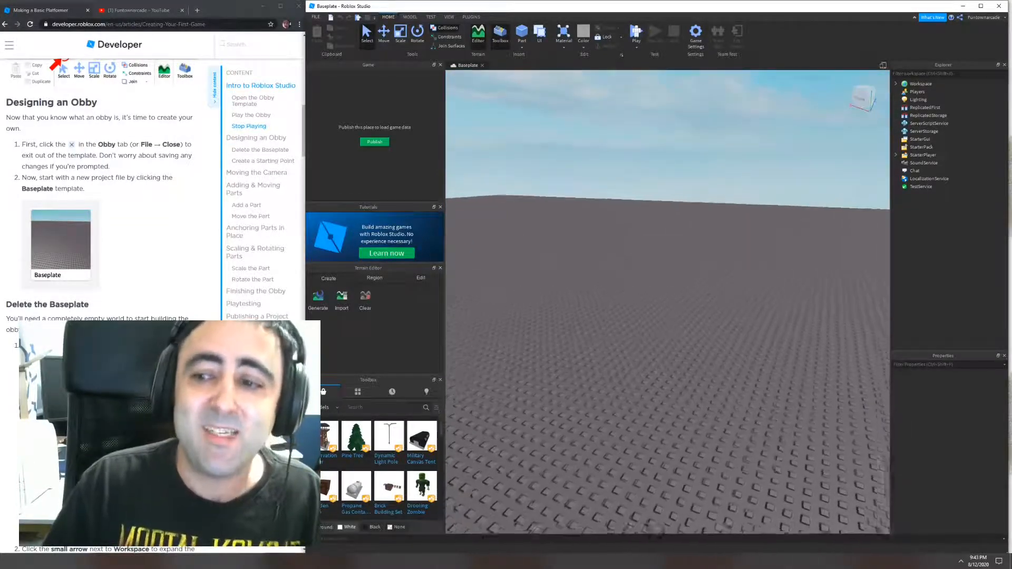
scroll(153, 184, down, 2)
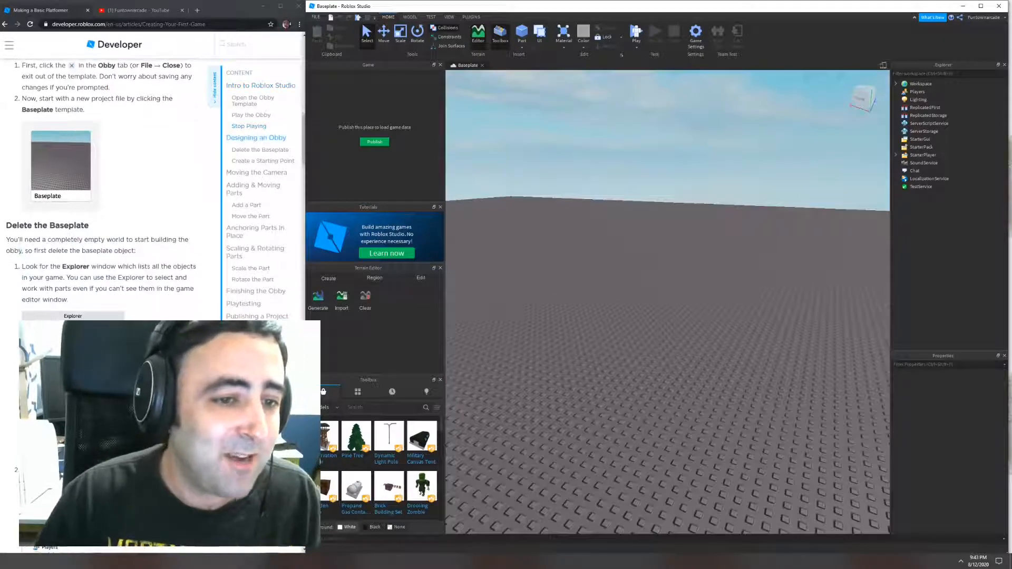
scroll(153, 185, down, 1)
scroll(152, 184, down, 1)
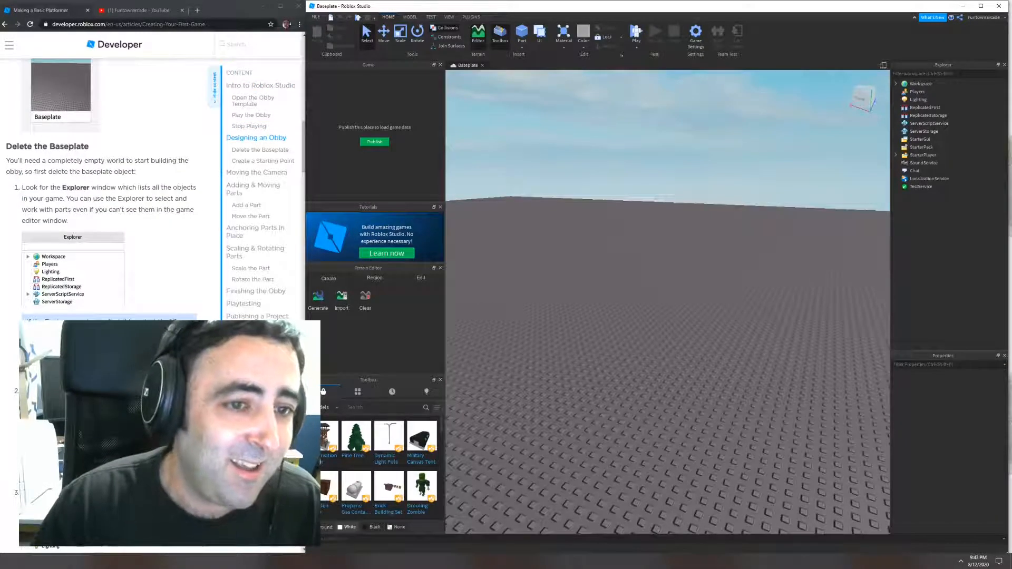
scroll(153, 184, down, 1)
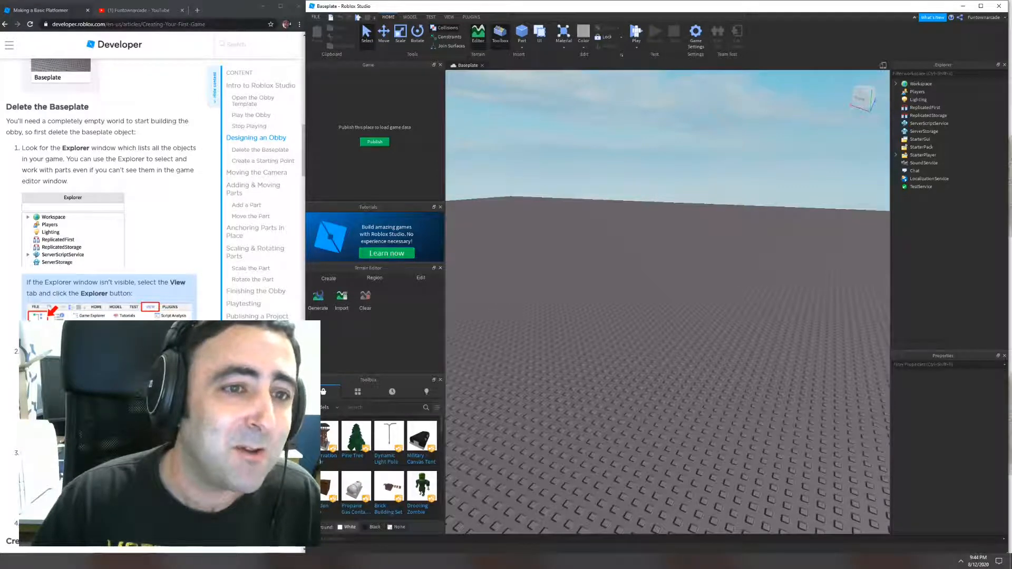
key(alt+Tab)
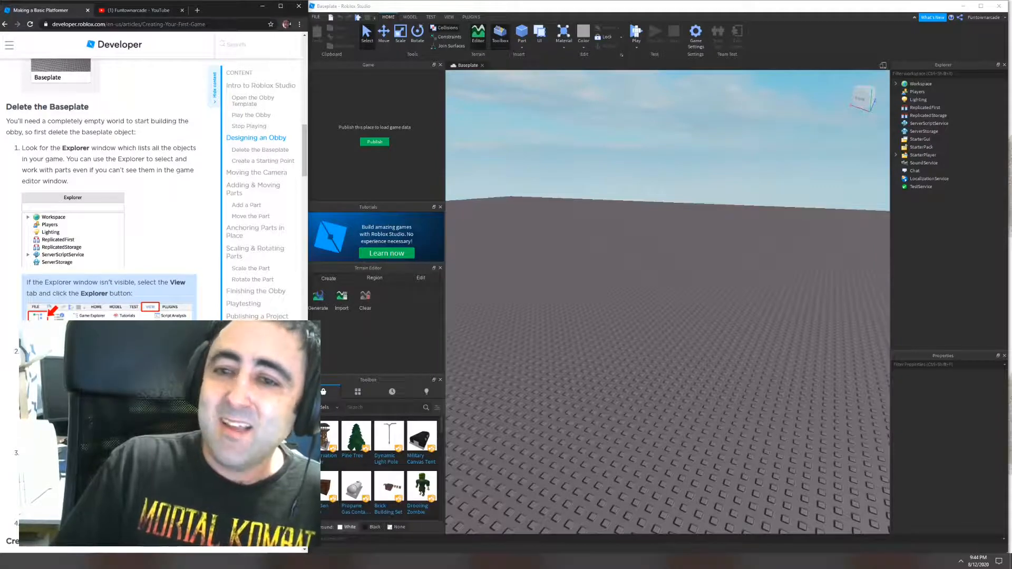
Expand the Workspace tree and delete the Baseplate object from it
click(895, 83)
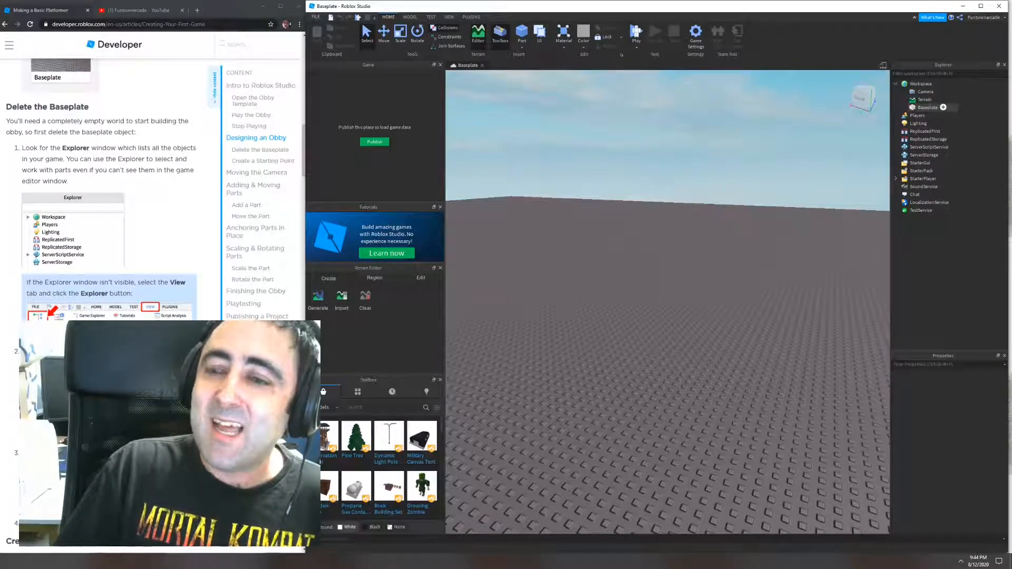
click(927, 107)
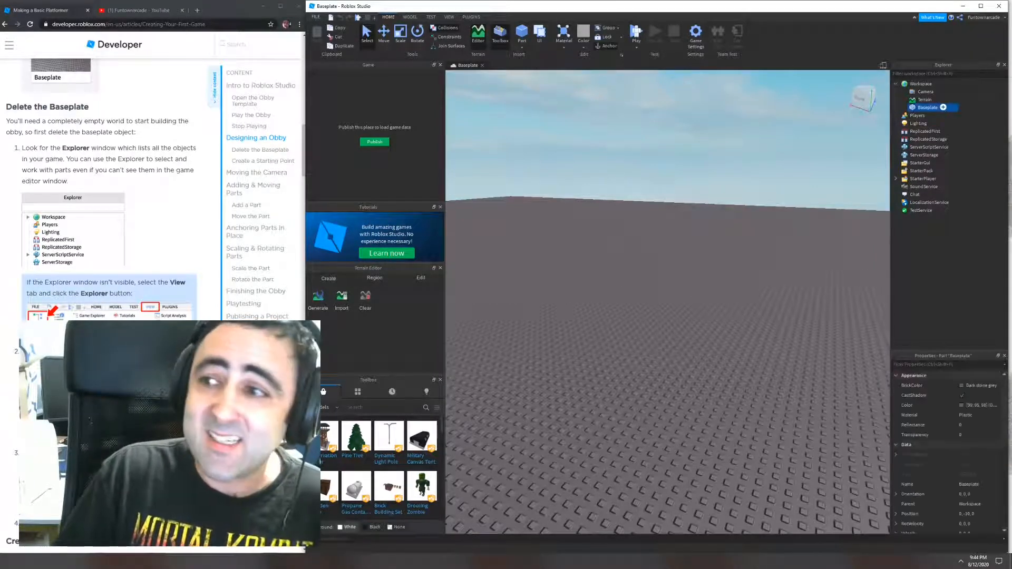
right_click(913, 107)
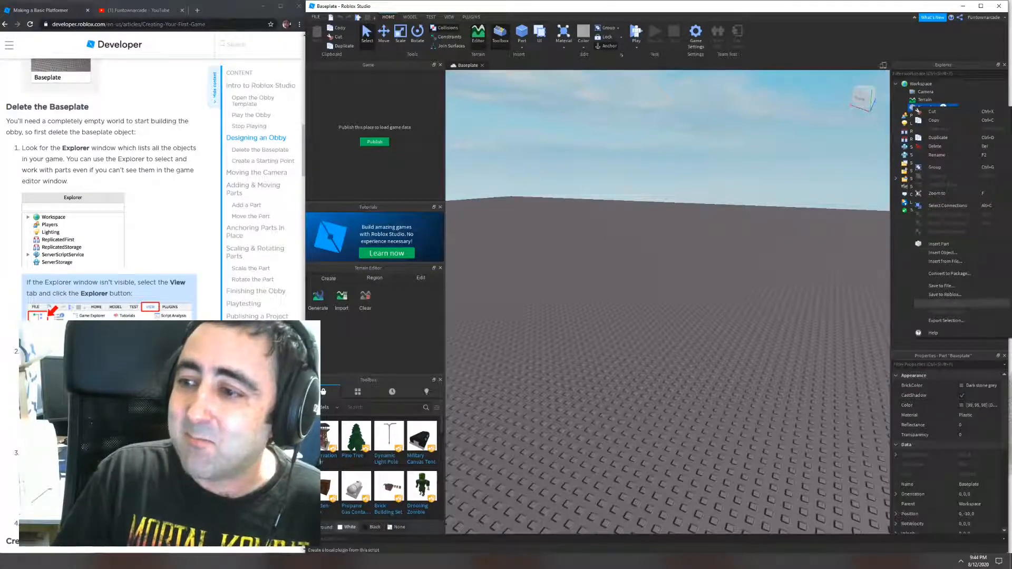
click(935, 146)
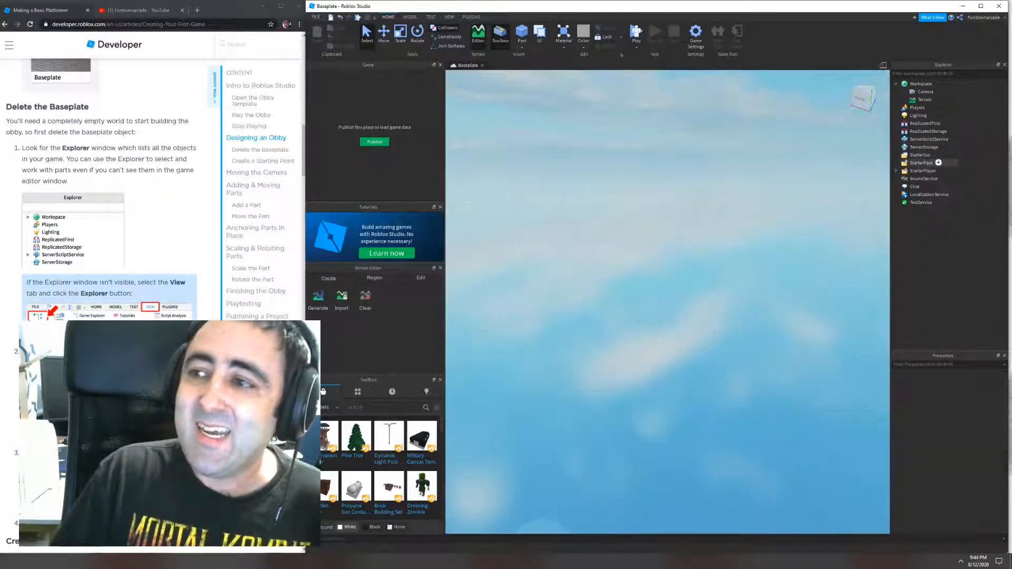
Read the guide's remaining baseplate instructions and its Create a Starting Point section
scroll(105, 211, down, 2)
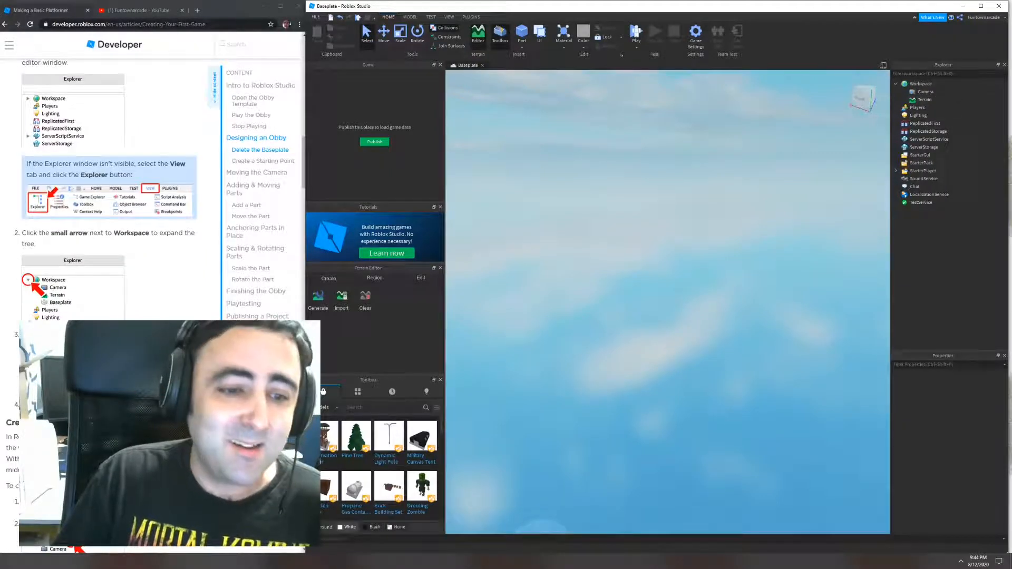
scroll(106, 211, down, 2)
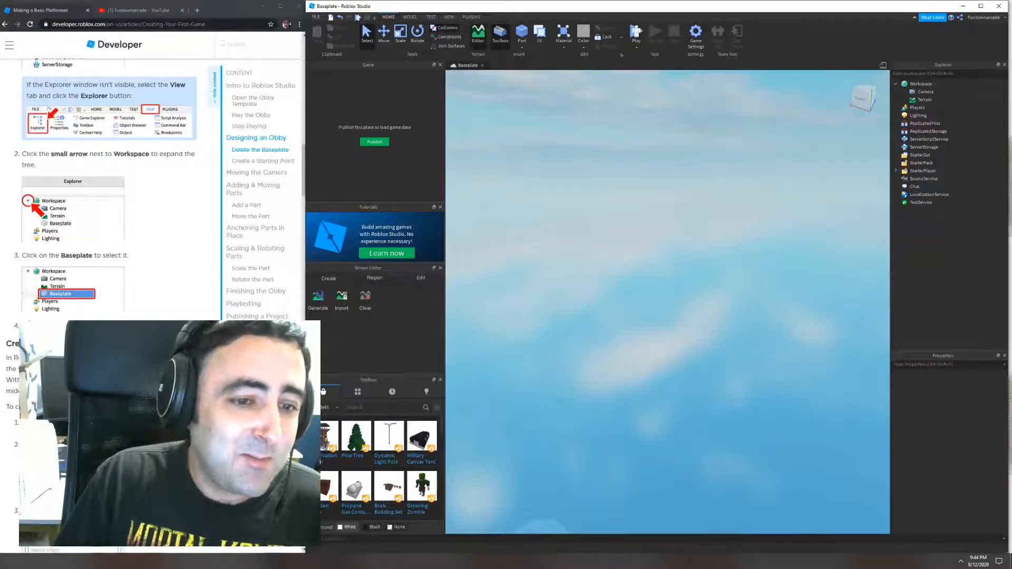
scroll(106, 211, down, 2)
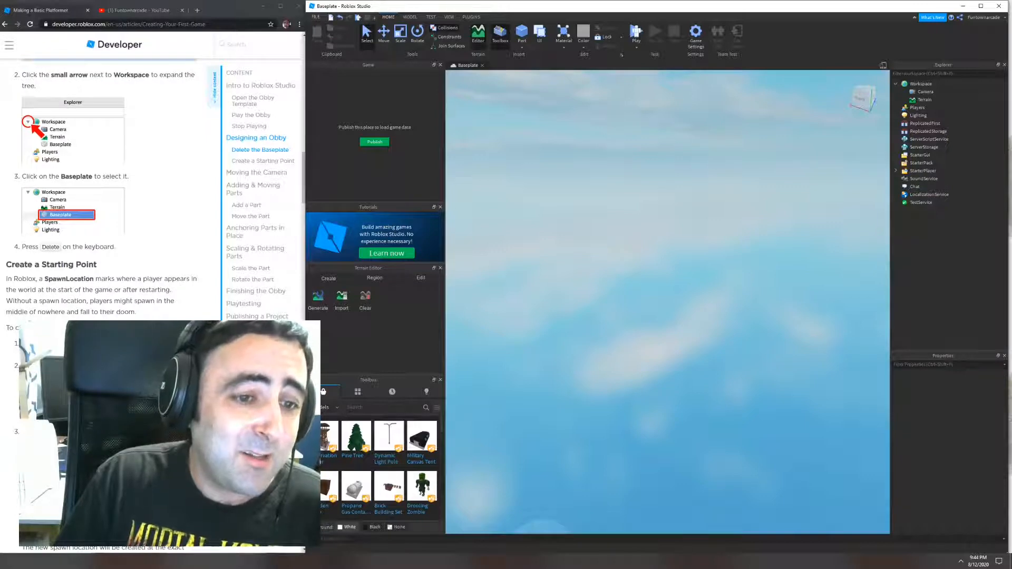
scroll(106, 211, down, 1)
mouse_move(927, 83)
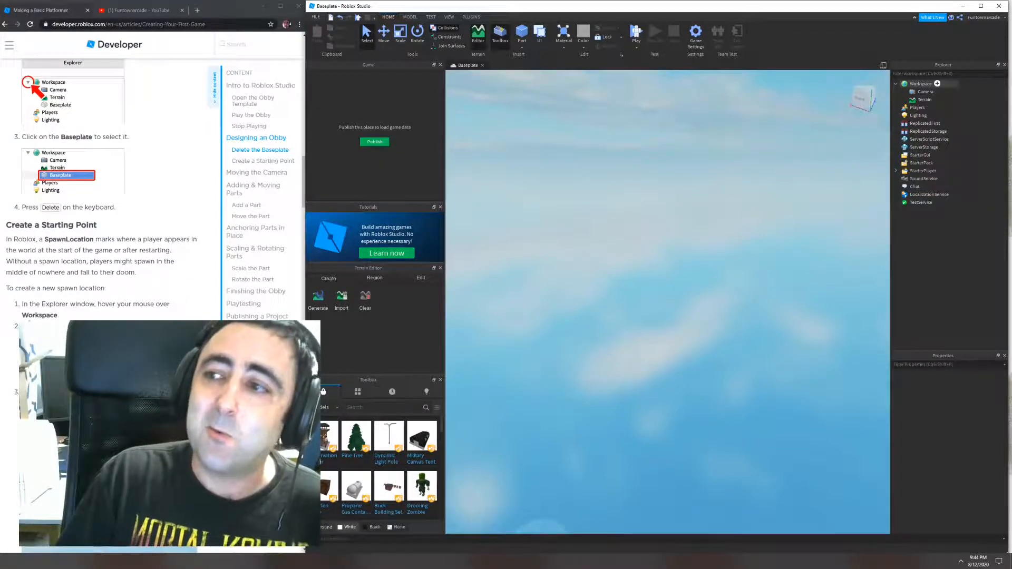
click(937, 83)
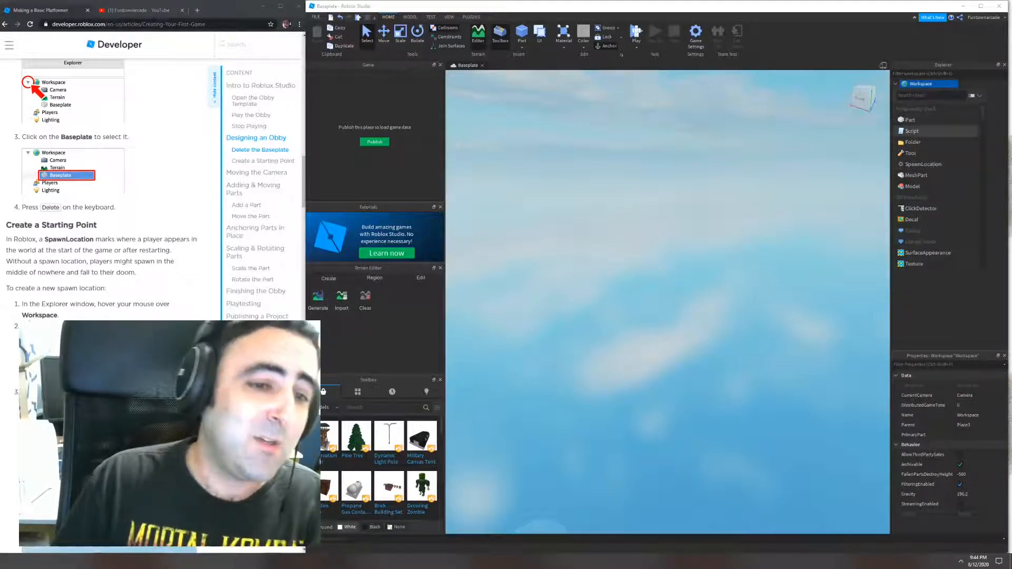
click(937, 84)
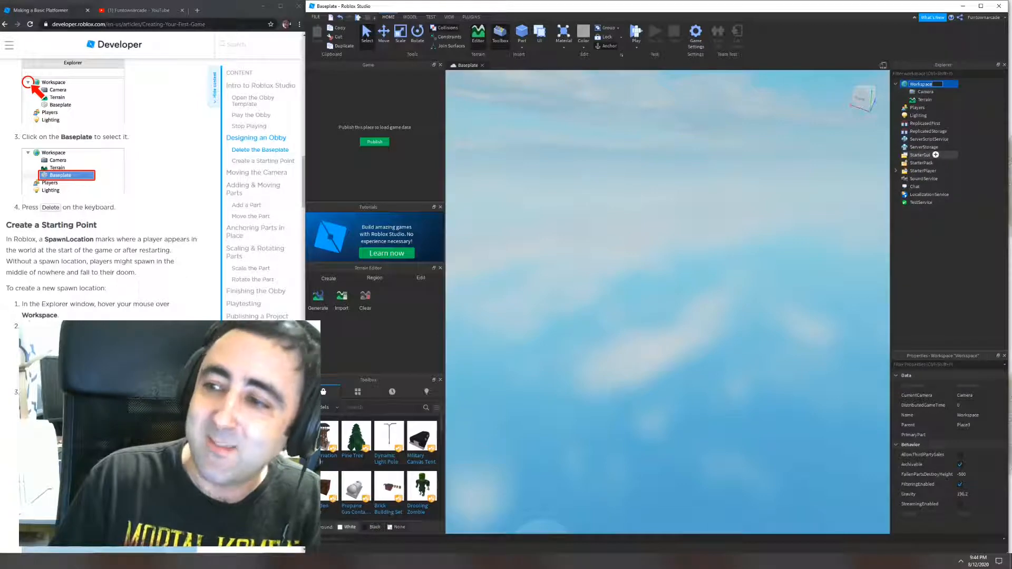
click(935, 154)
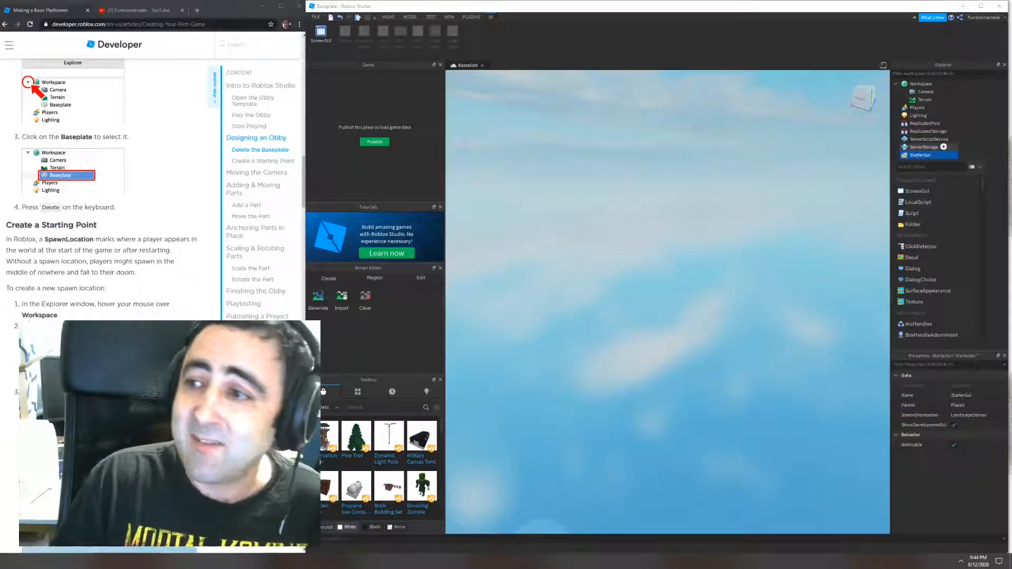
click(928, 147)
Insert a SpawnLocation object into the Workspace
click(937, 84)
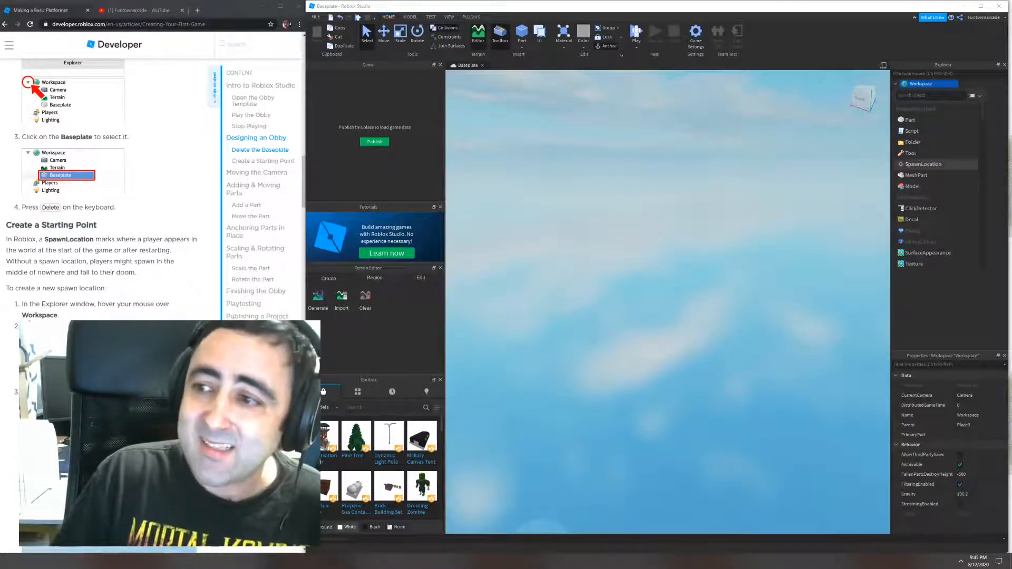
click(923, 164)
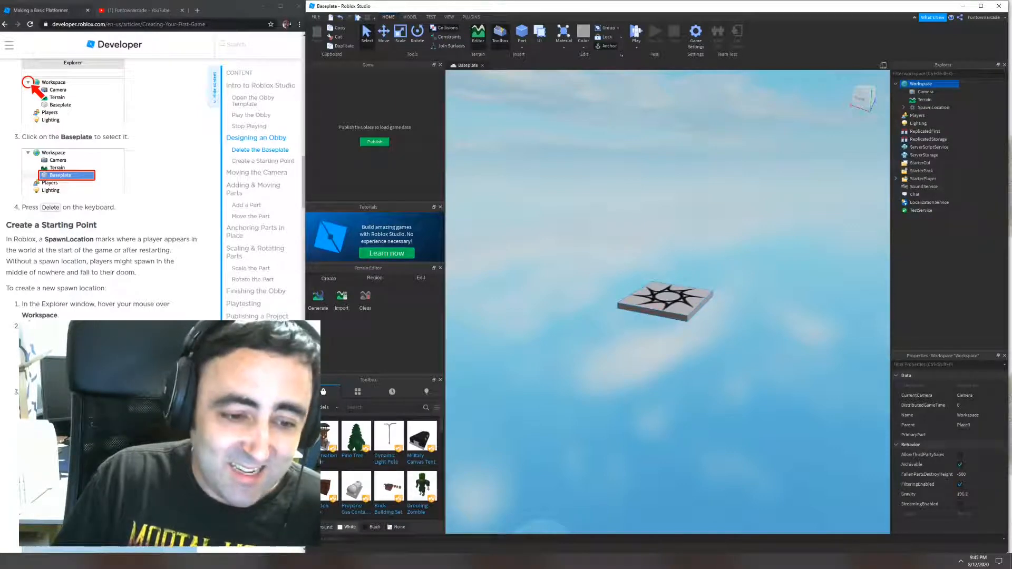
Read the guide's Moving the Camera section and focus the camera on the SpawnLocation
scroll(153, 184, down, 5)
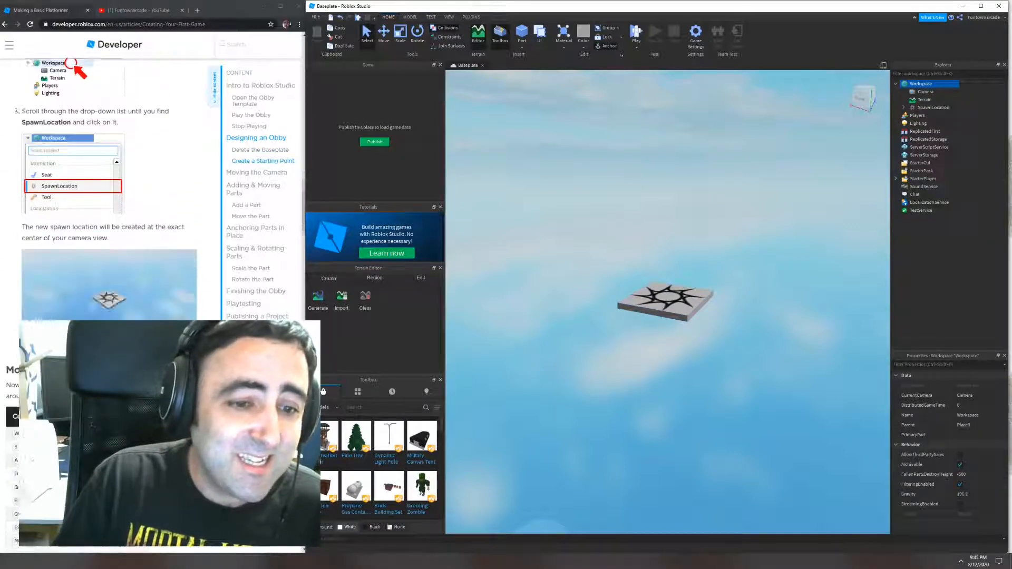
scroll(153, 184, down, 1)
scroll(153, 184, down, 3)
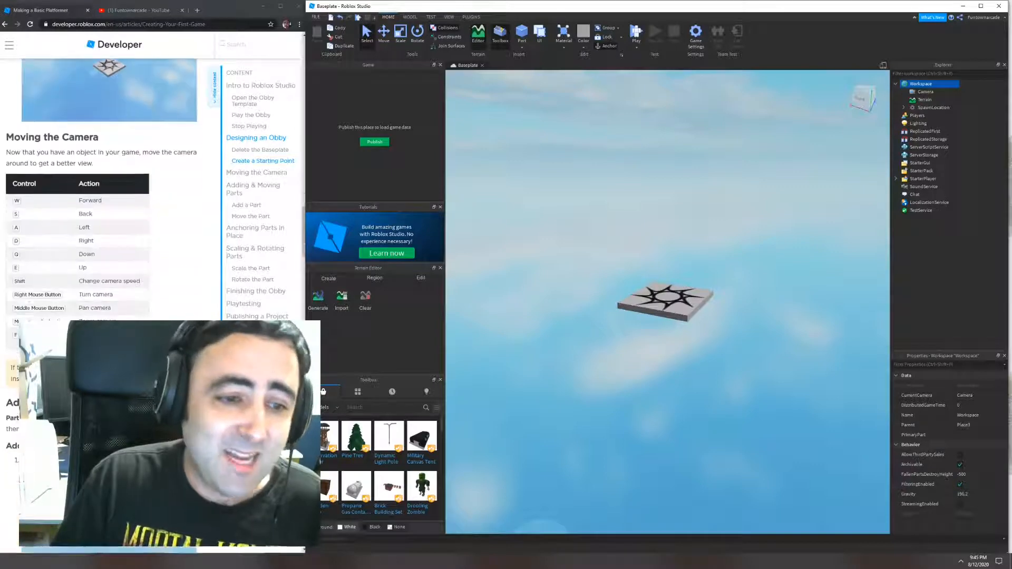
click(933, 107)
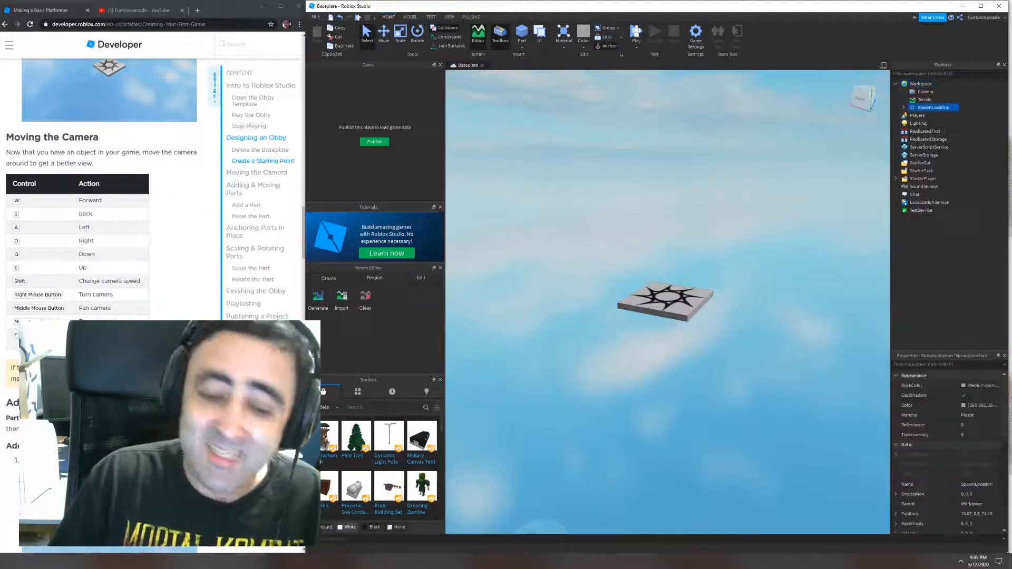
key(f)
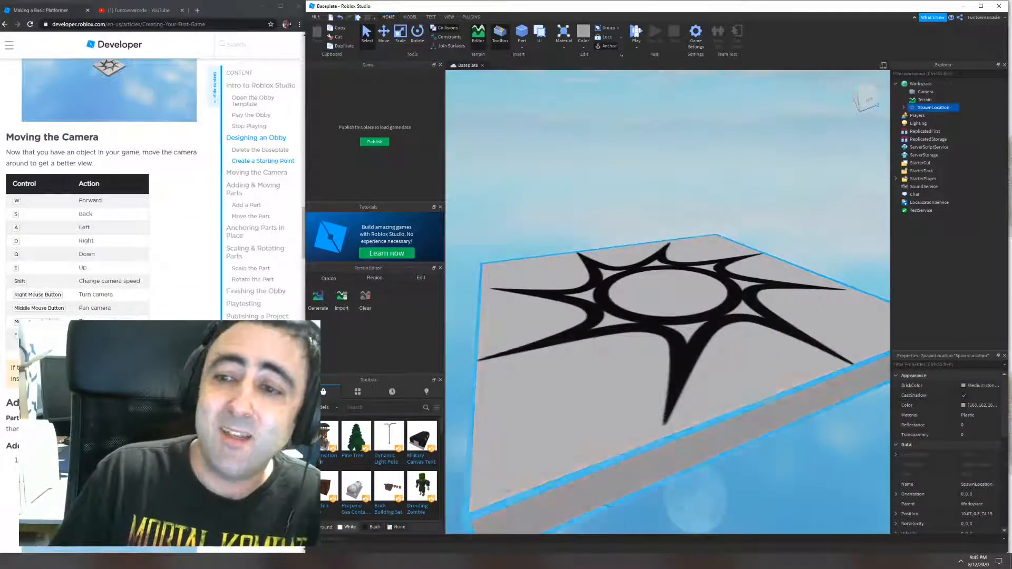
Follow the guide's Add a Part section and insert a Block part beside the spawn location
scroll(105, 189, down, 2)
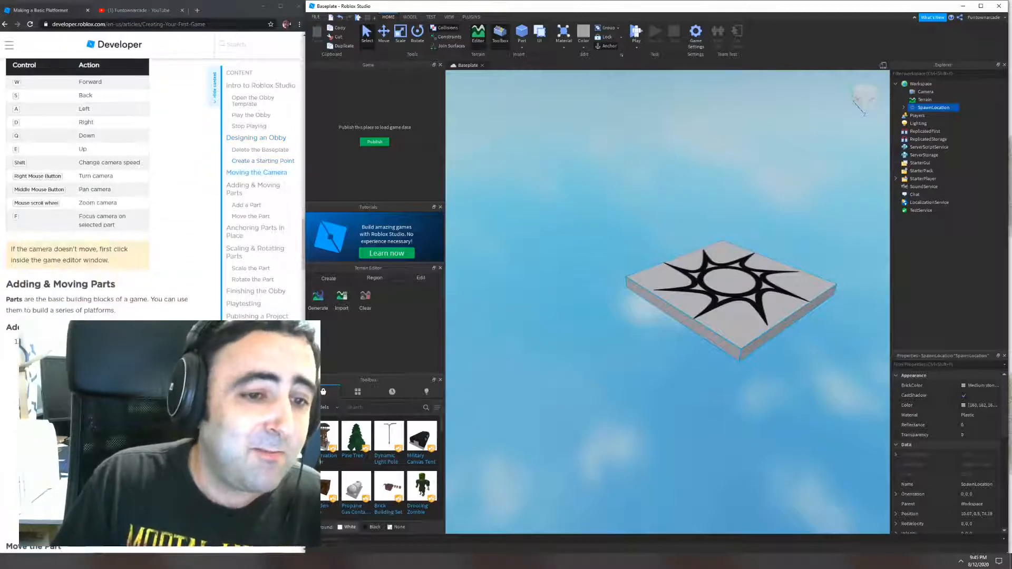
scroll(105, 190, down, 2)
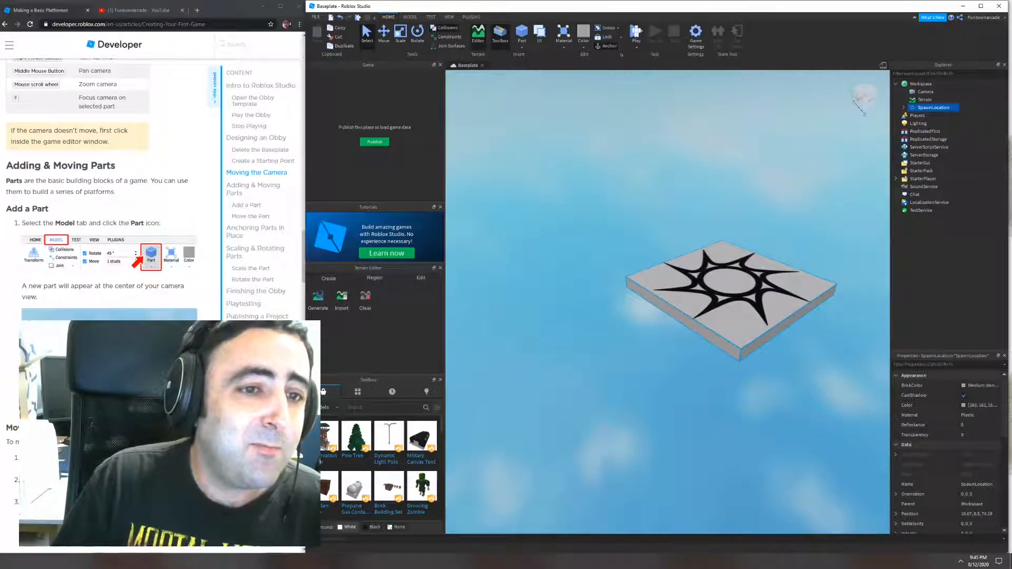
scroll(153, 190, down, 1)
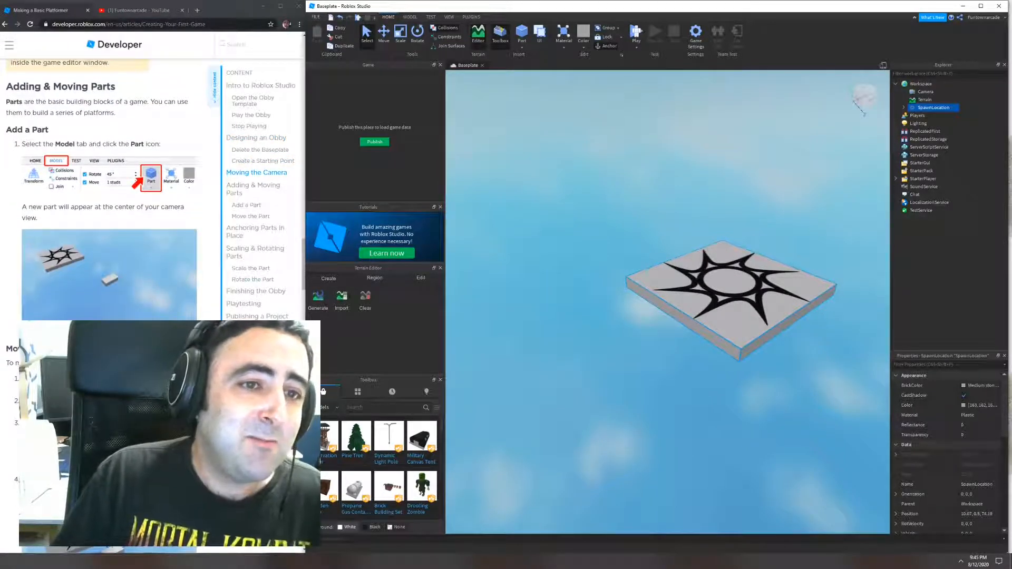
click(521, 46)
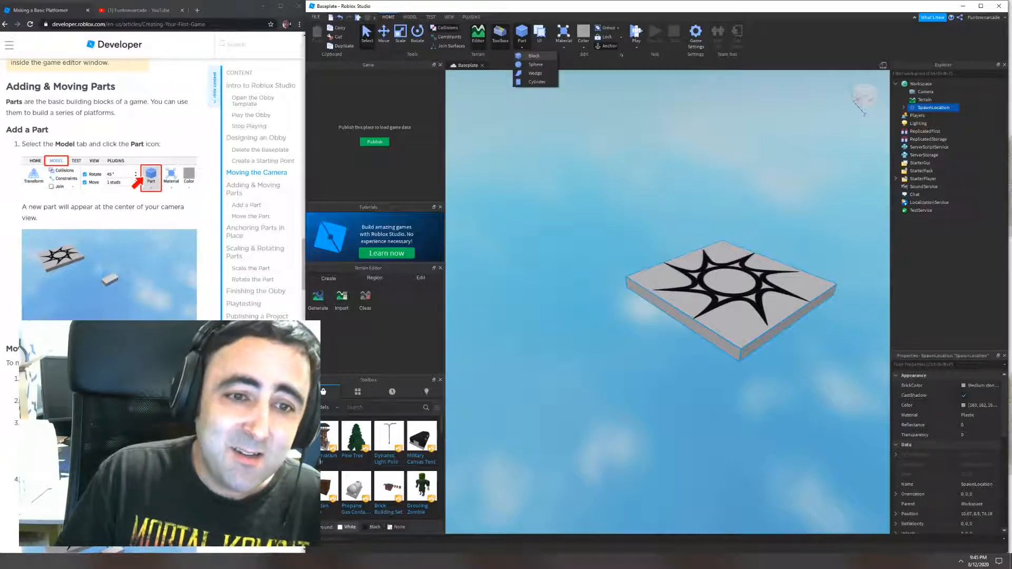
click(534, 56)
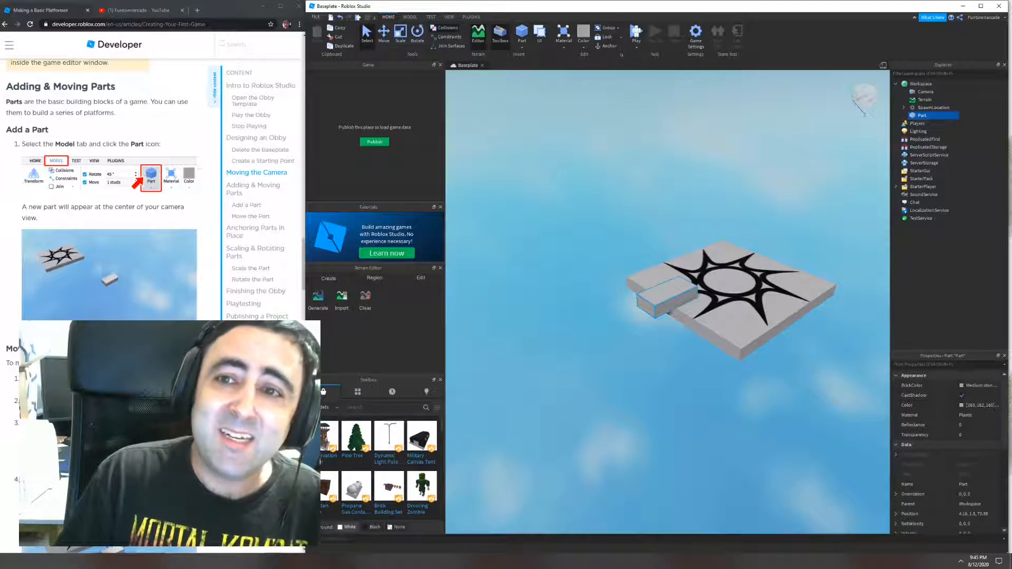
click(521, 47)
key(Escape)
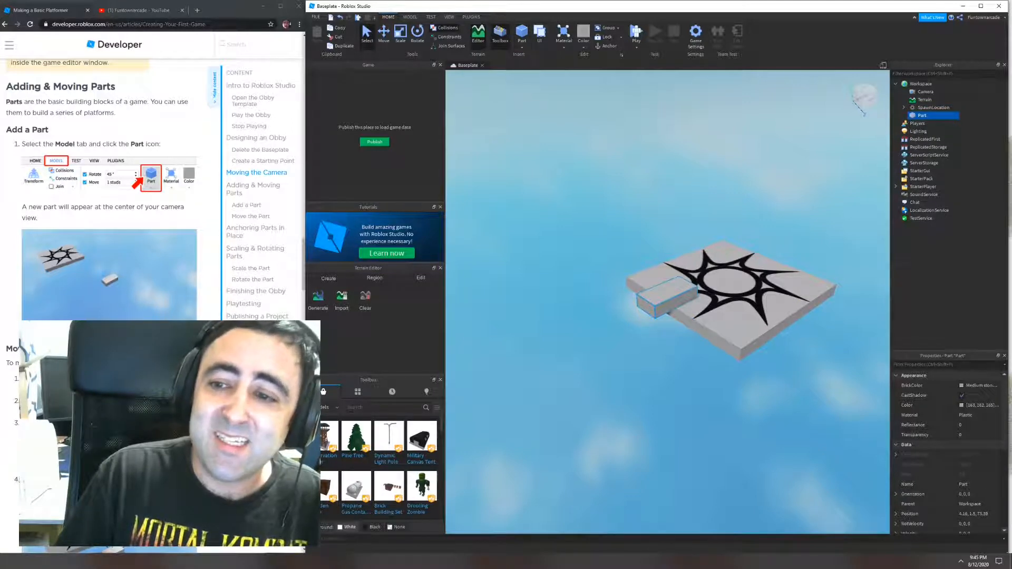
Move the new block about 8 studs away from the spawn location along the red axis and widen it along the blue axis
key(ctrl+2)
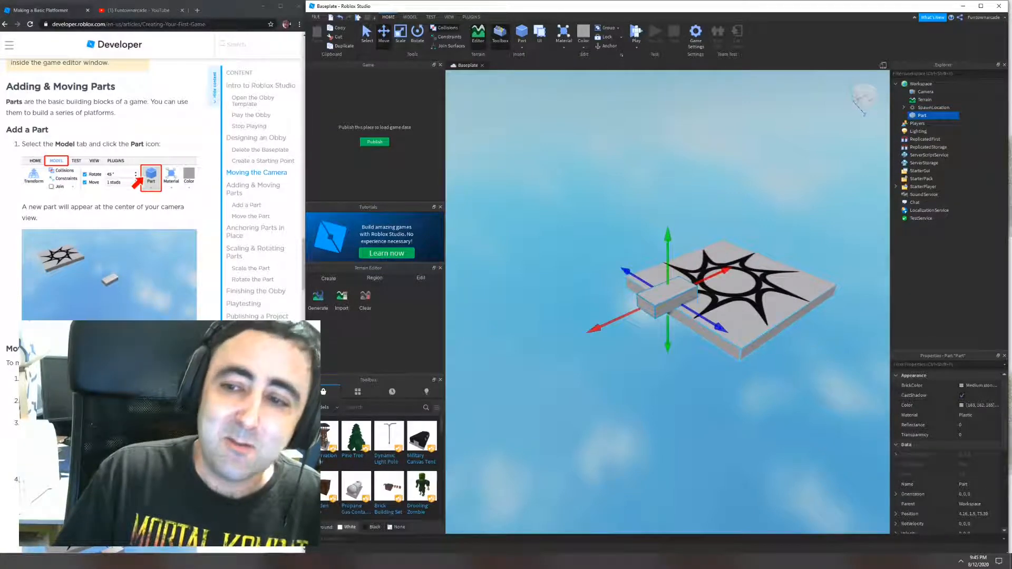
drag(726, 271, 649, 306)
scroll(153, 190, down, 3)
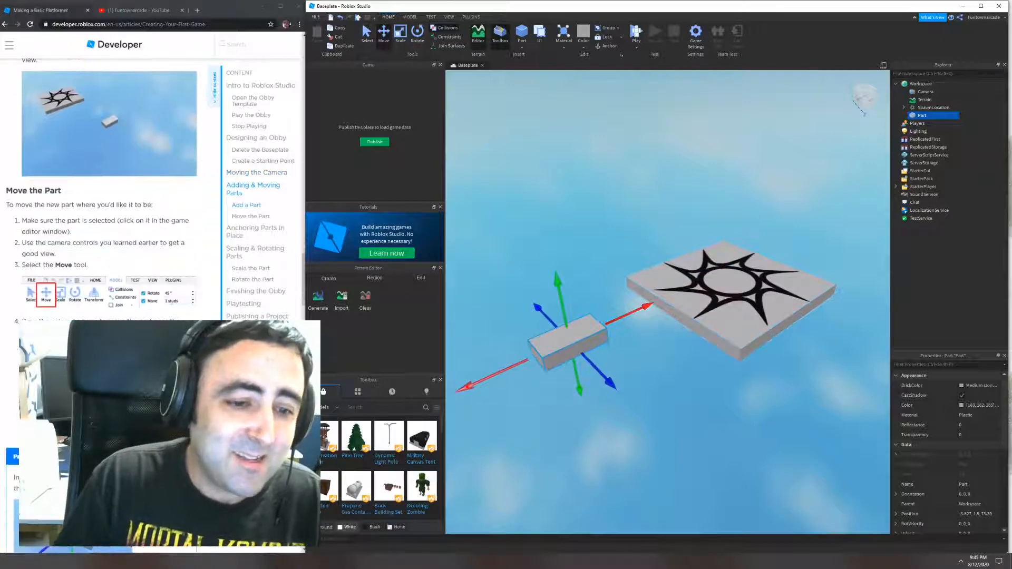
scroll(152, 189, down, 2)
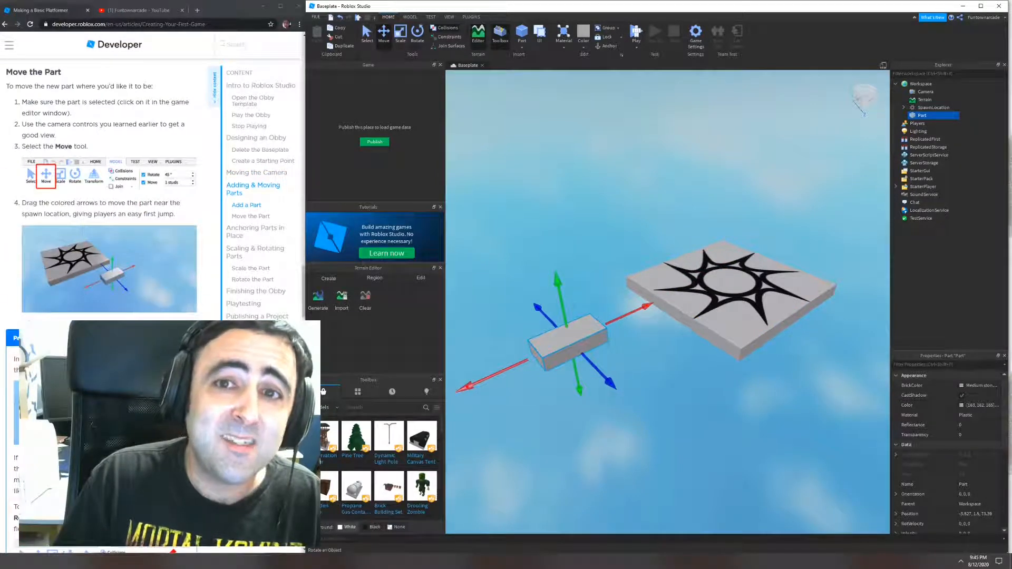
key(ctrl+3)
drag(595, 367, 614, 387)
key(ctrl+2)
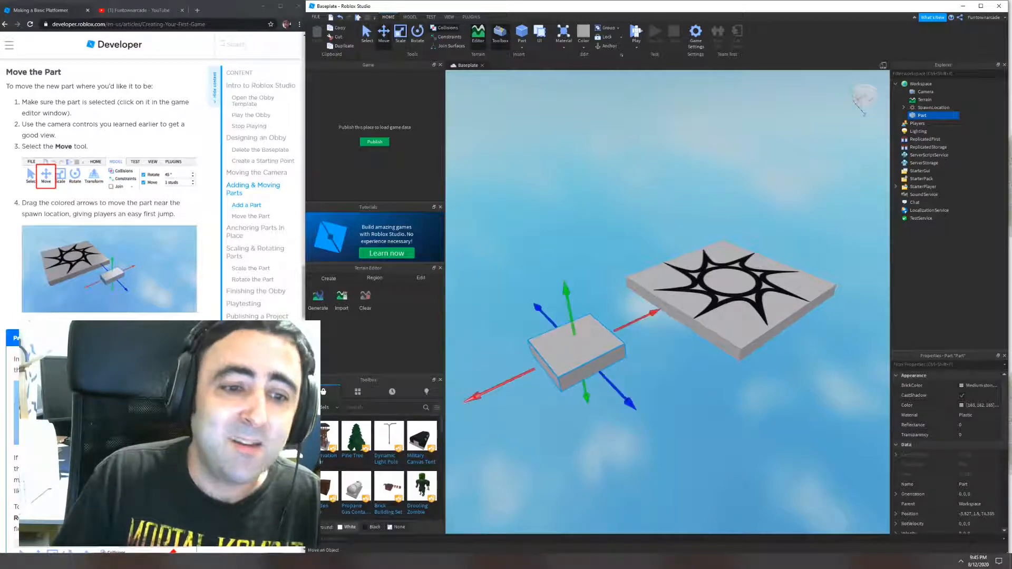
Read the guide's Part Snapping section and bring up the snap settings for rotating and moving parts
scroll(106, 185, down, 2)
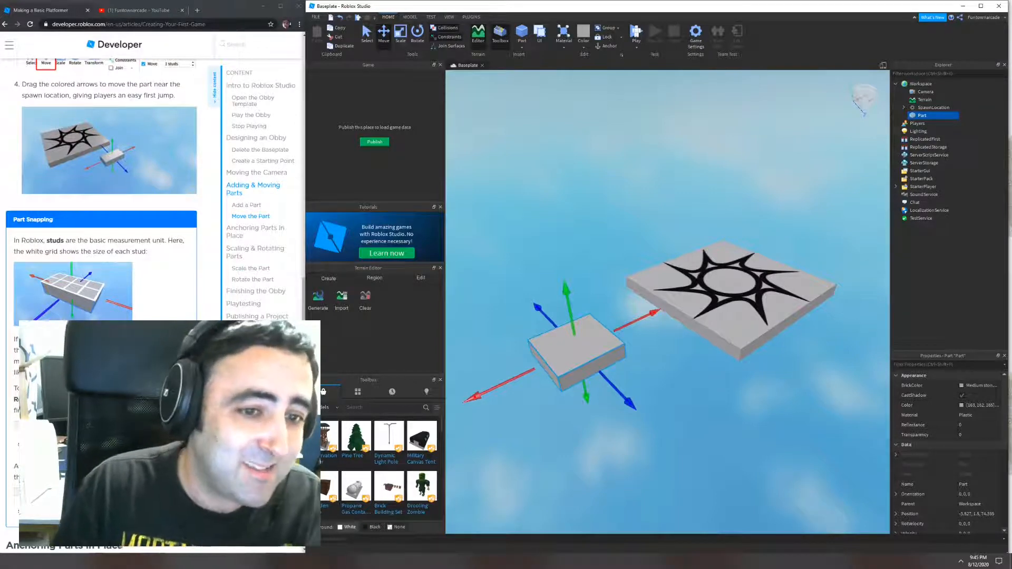
scroll(103, 190, down, 2)
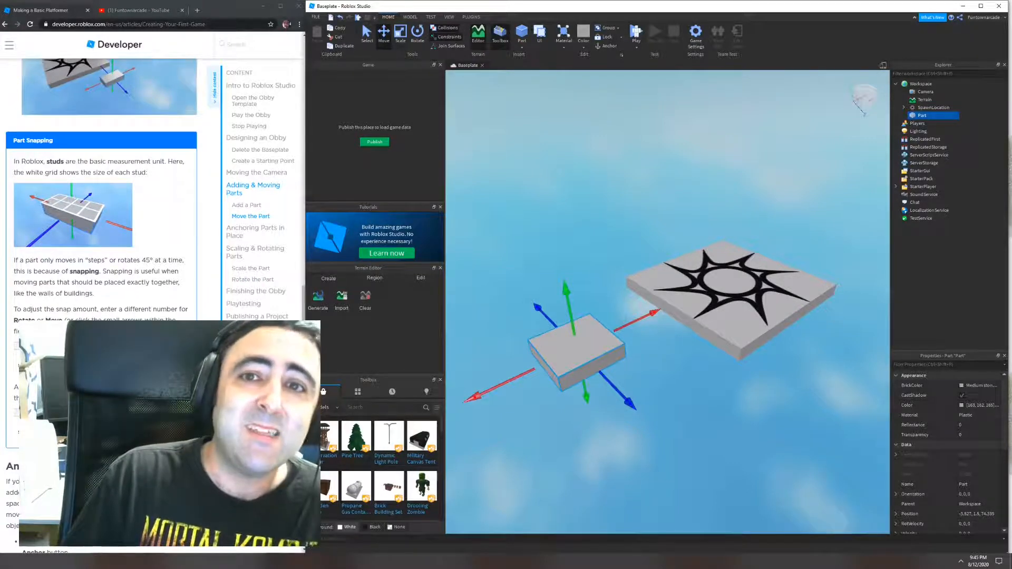
click(410, 17)
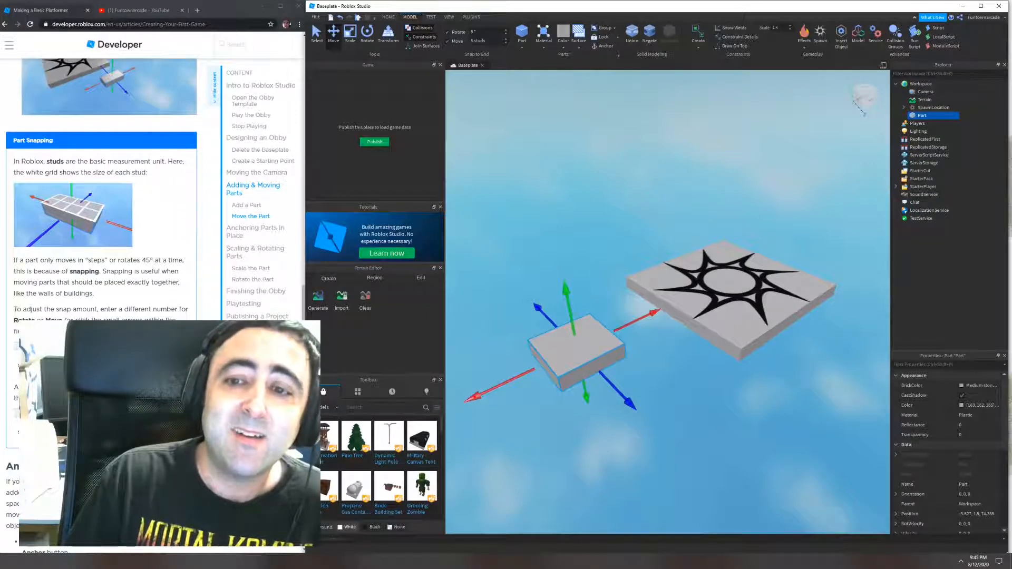
mouse_move(629, 403)
mouse_down()
mouse_move(560, 333)
mouse_move(629, 402)
mouse_up()
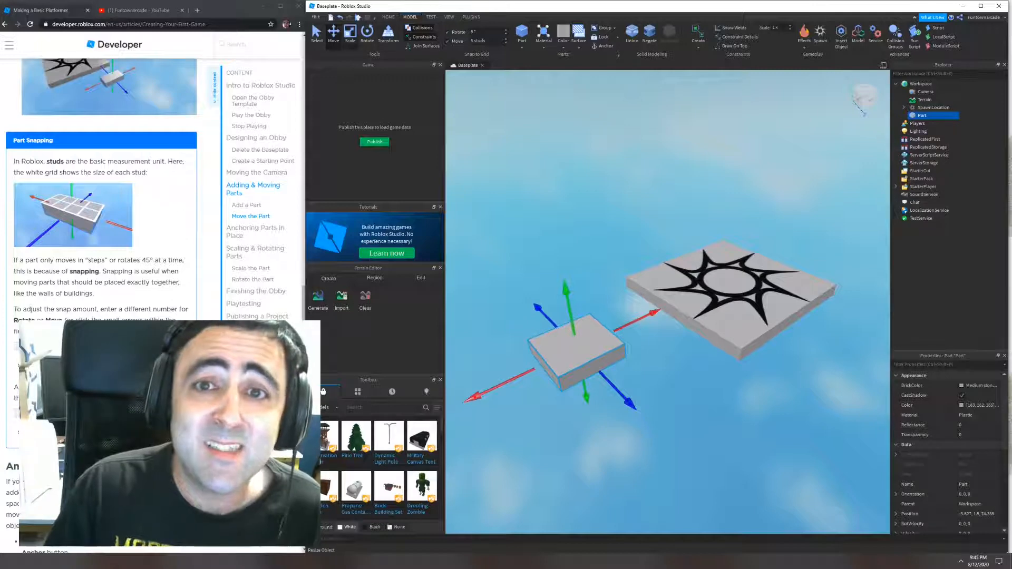
Duplicate the widened block and move the copy along the red axis to the far side of the original from the spawn location
key(ctrl+3)
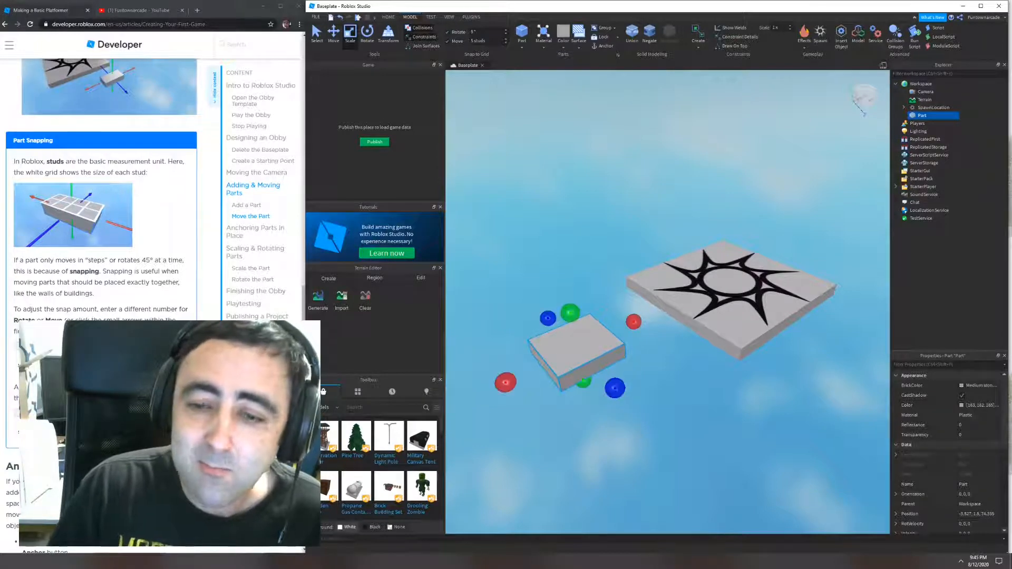
key(ctrl+d)
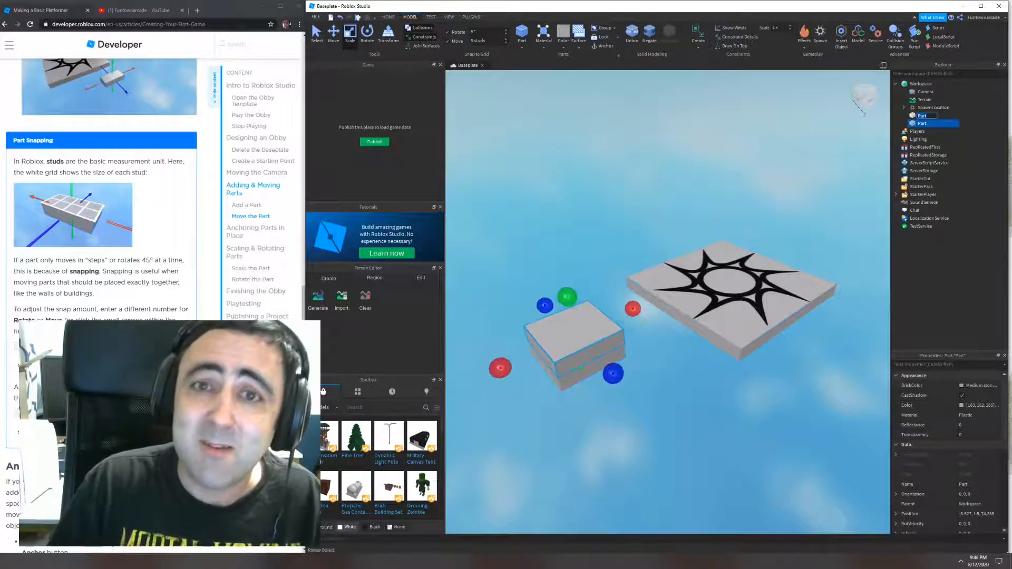
key(ctrl+2)
drag(510, 364, 448, 391)
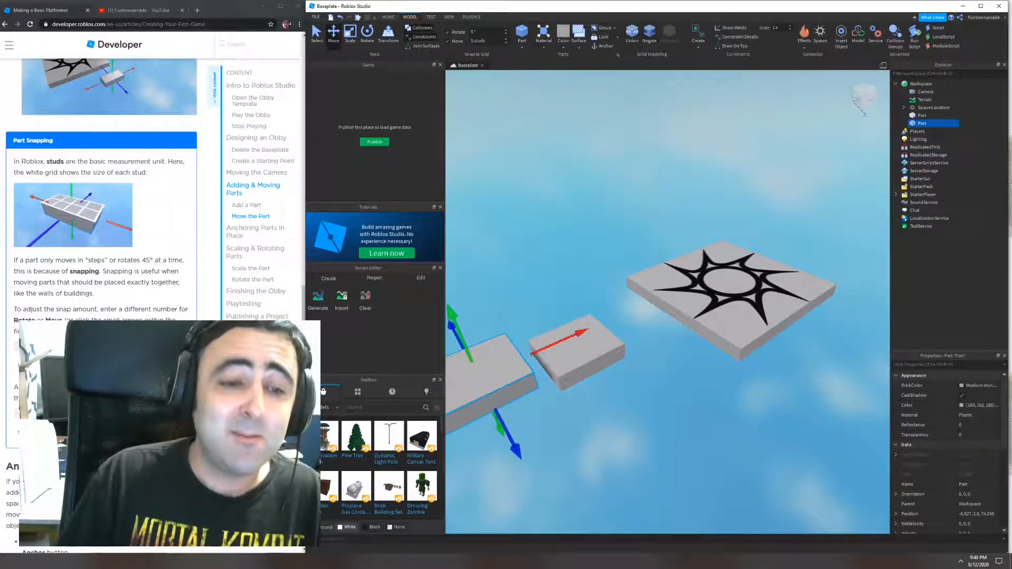
Check the guide's snap adjustment instructions, playtest the place from the spawn location, and stop the playtest
click(152, 238)
scroll(153, 237, down, 3)
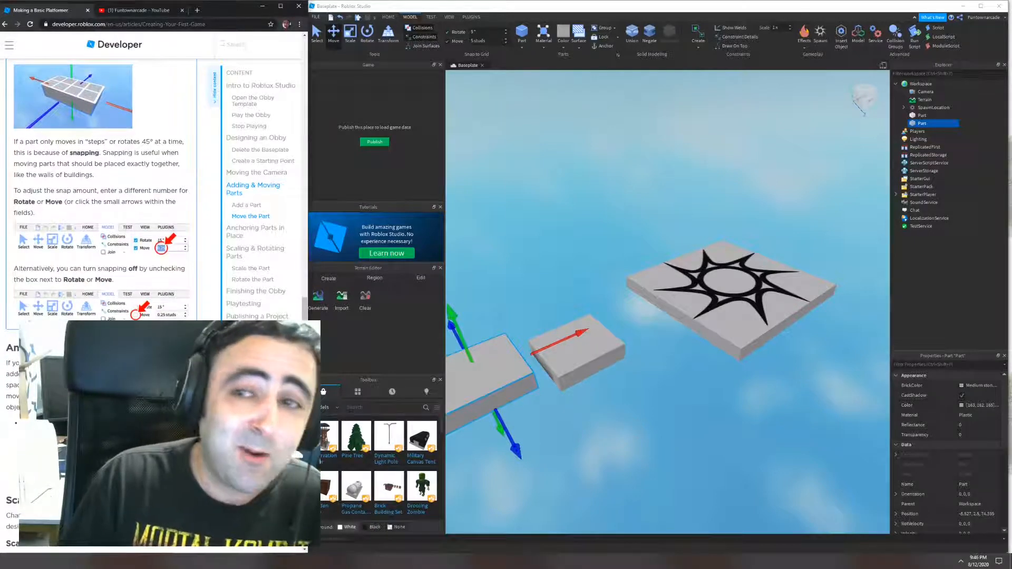
drag(388, 6, 389, 9)
click(389, 20)
click(636, 35)
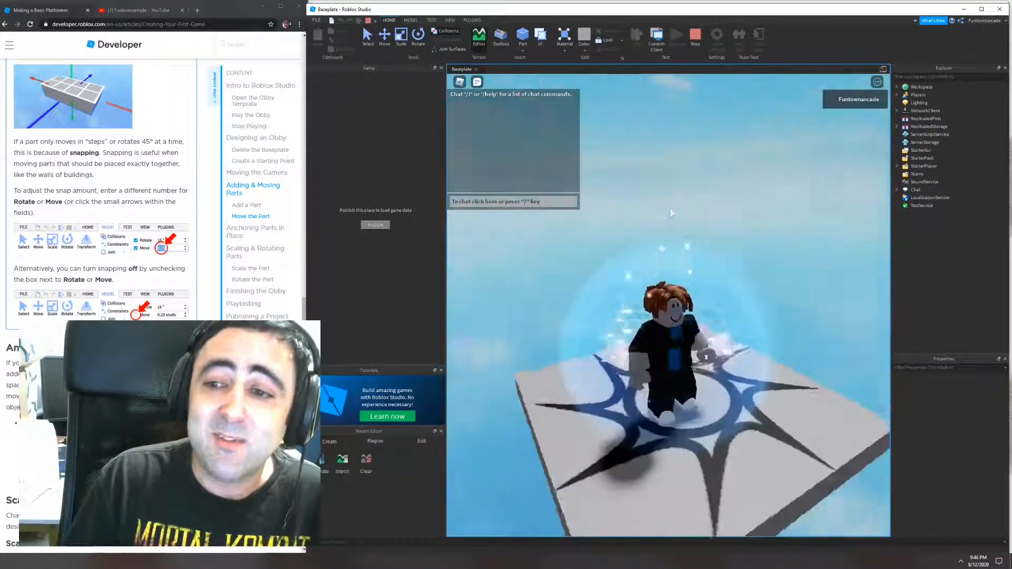
right_drag(670, 209, 670, 207)
click(695, 36)
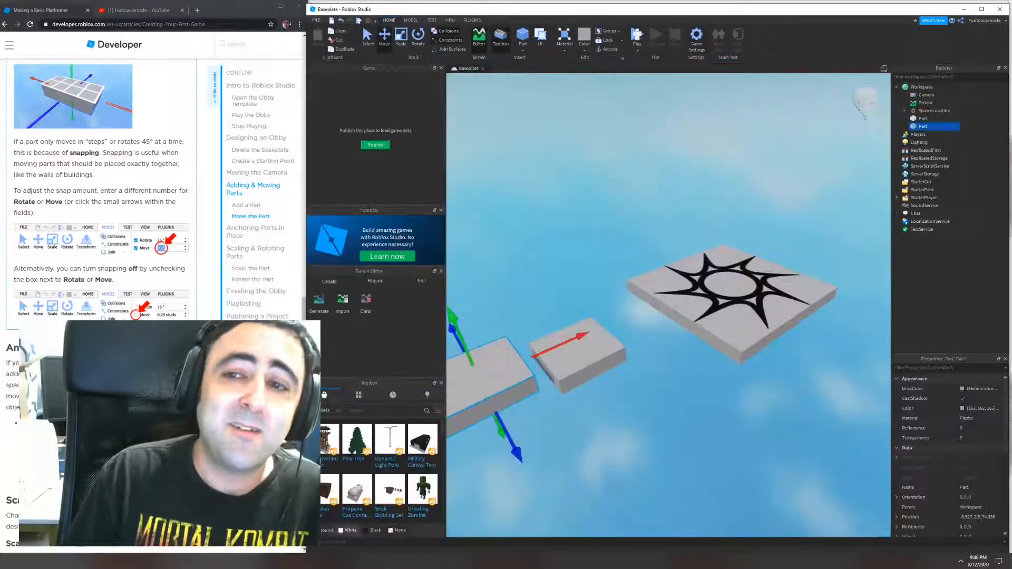
Select the original block and the duplicated block in turn
click(582, 361)
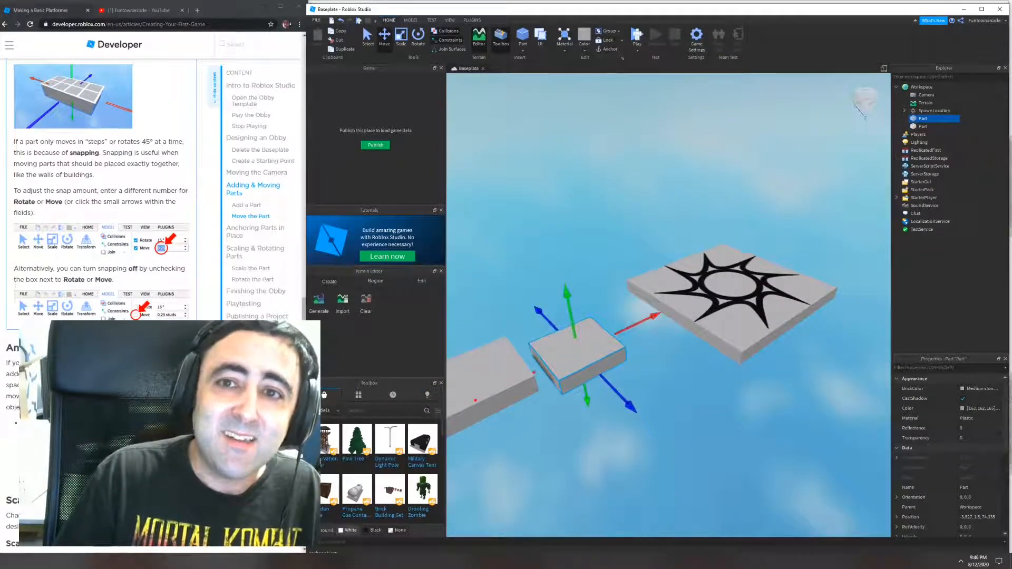
click(494, 378)
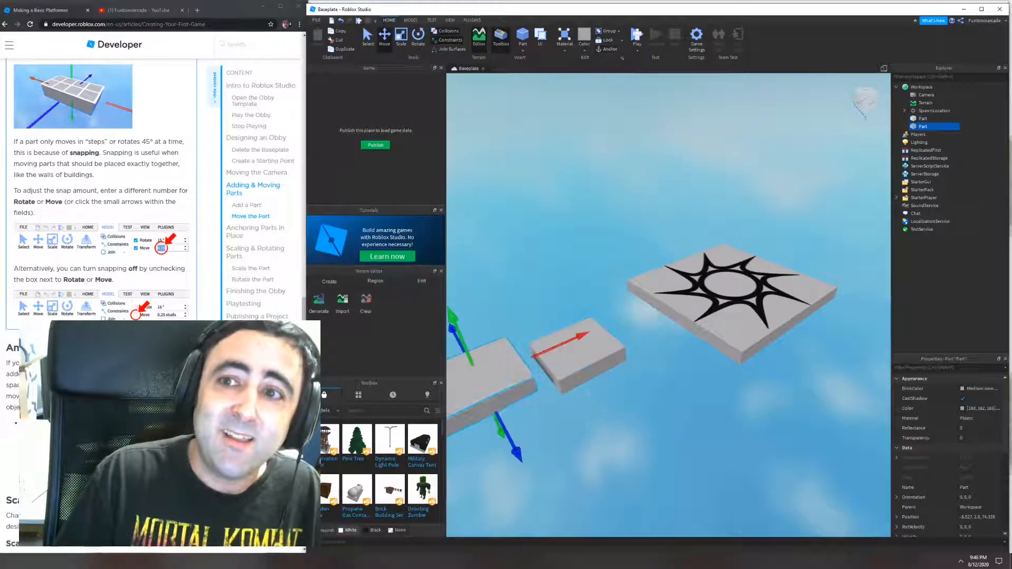
Playtest the place by jumping from the spawn location toward the blocks, and stop the playtest
click(637, 36)
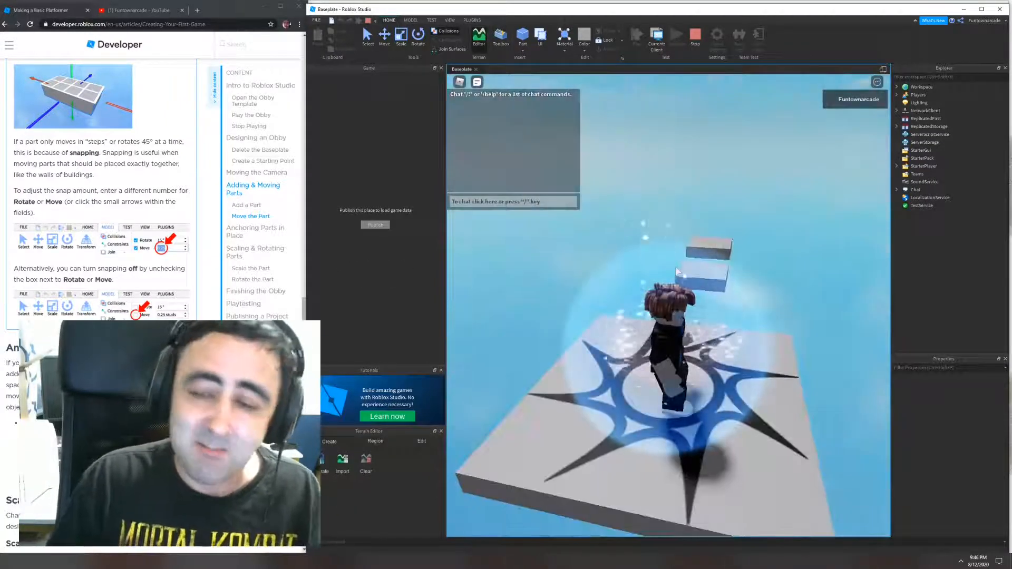
key(w)
right_drag(676, 272, 680, 273)
key(space)
key(w)
key(space)
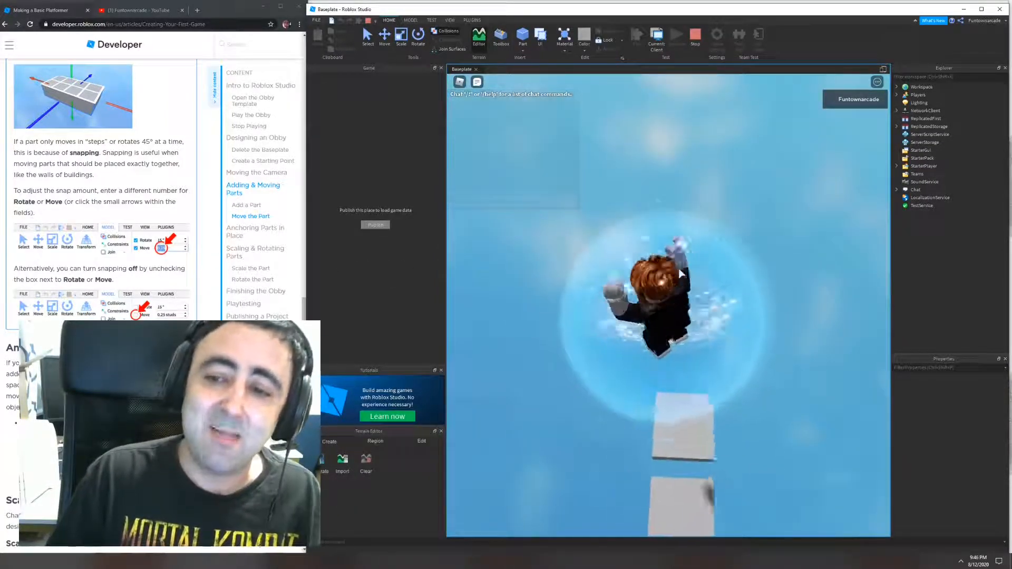
click(695, 36)
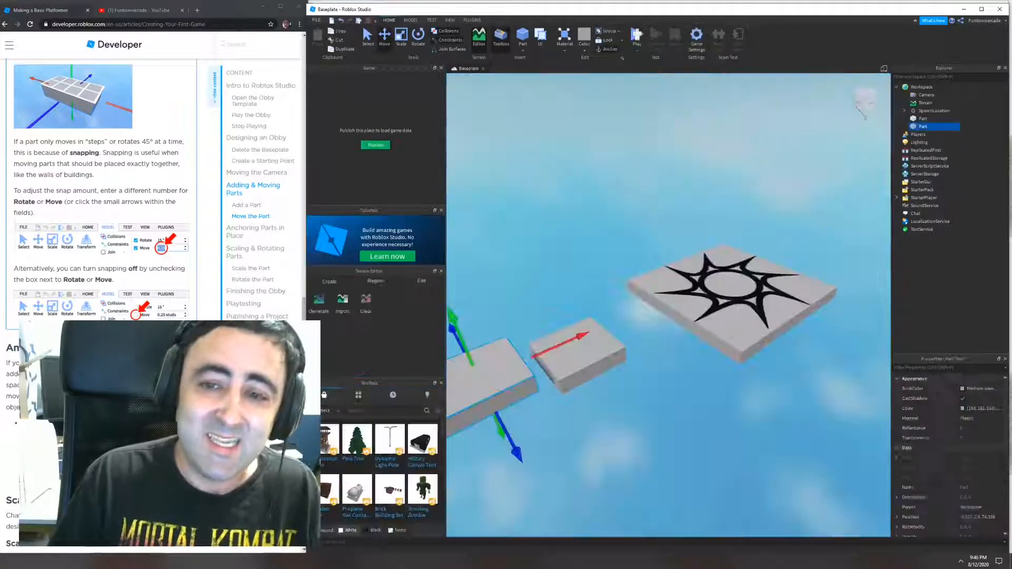
right_drag(668, 221, 635, 221)
key(ctrl+d)
key(ctrl+s)
key(Escape)
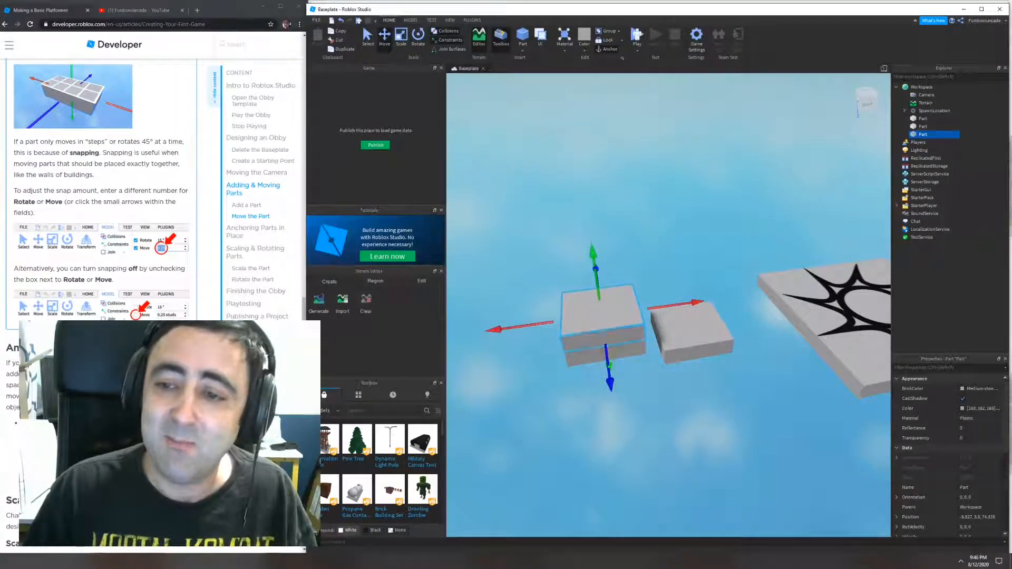
right_drag(669, 305, 737, 264)
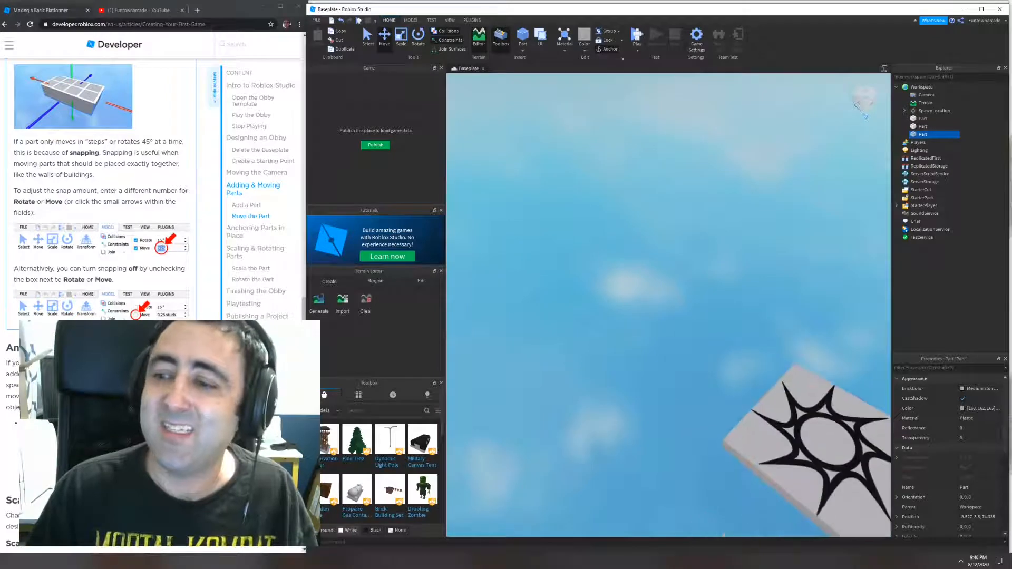
key(f)
scroll(669, 306, down, 5)
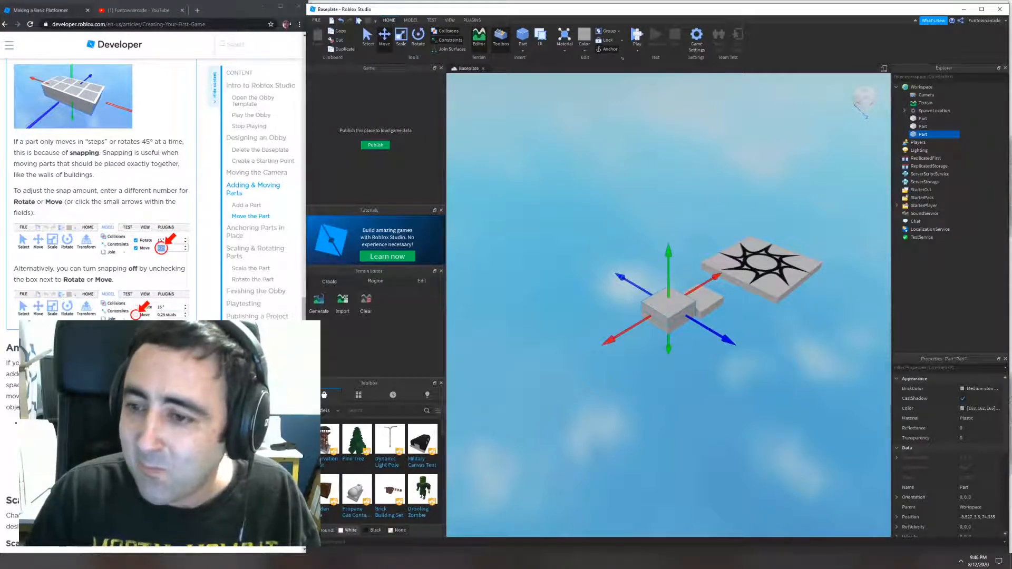
click(919, 143)
click(923, 134)
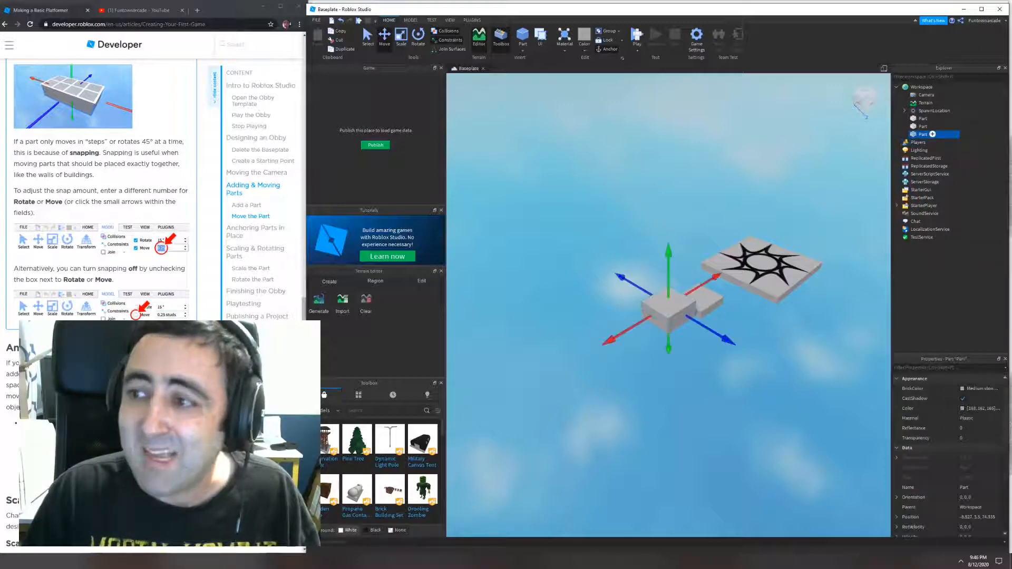
key(Delete)
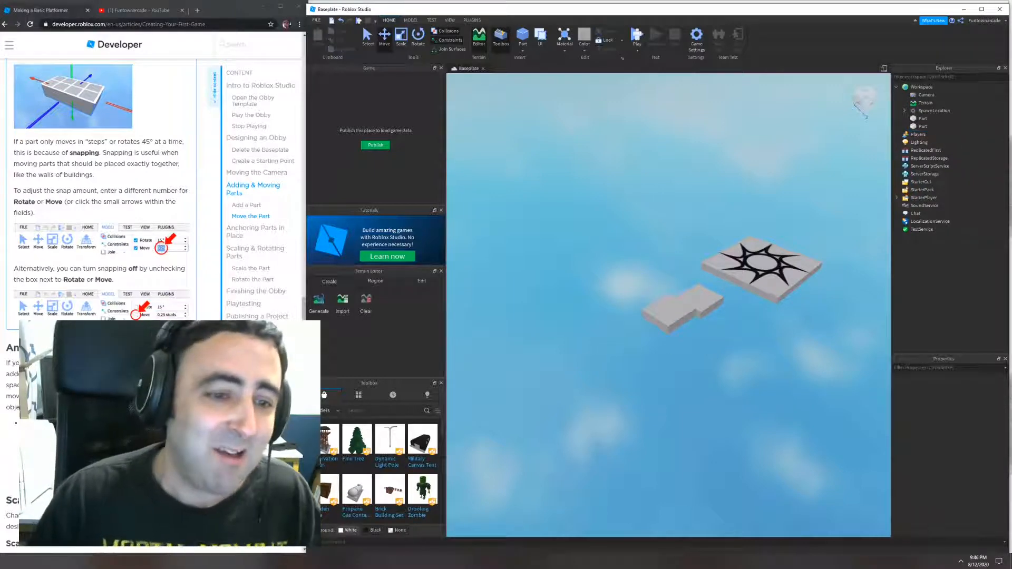
Scale the block farther from the spawn location along the blue axis into a long platform
scroll(100, 185, down, 1)
scroll(101, 184, down, 4)
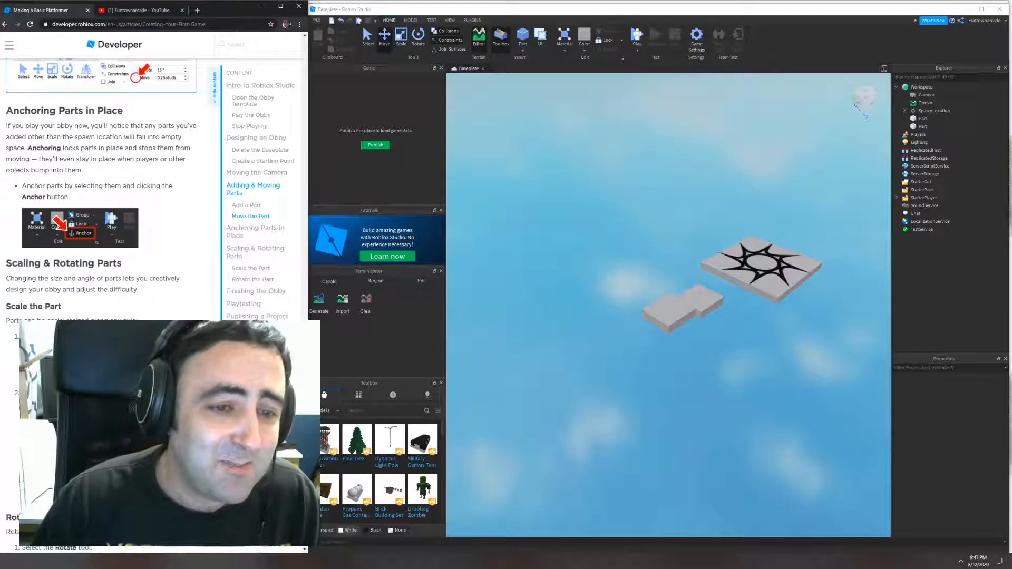
click(668, 315)
click(401, 37)
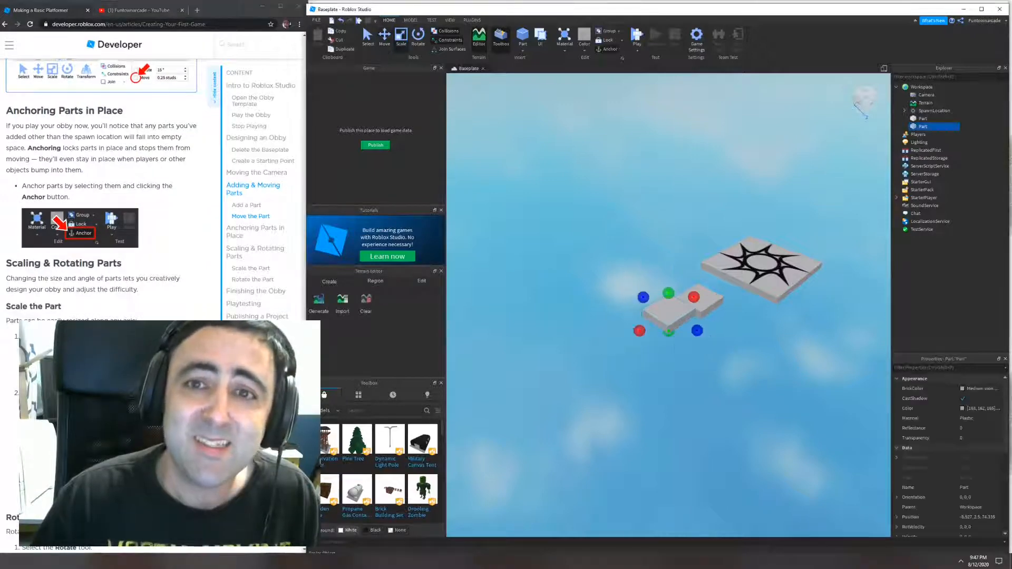
drag(697, 330, 791, 388)
click(679, 242)
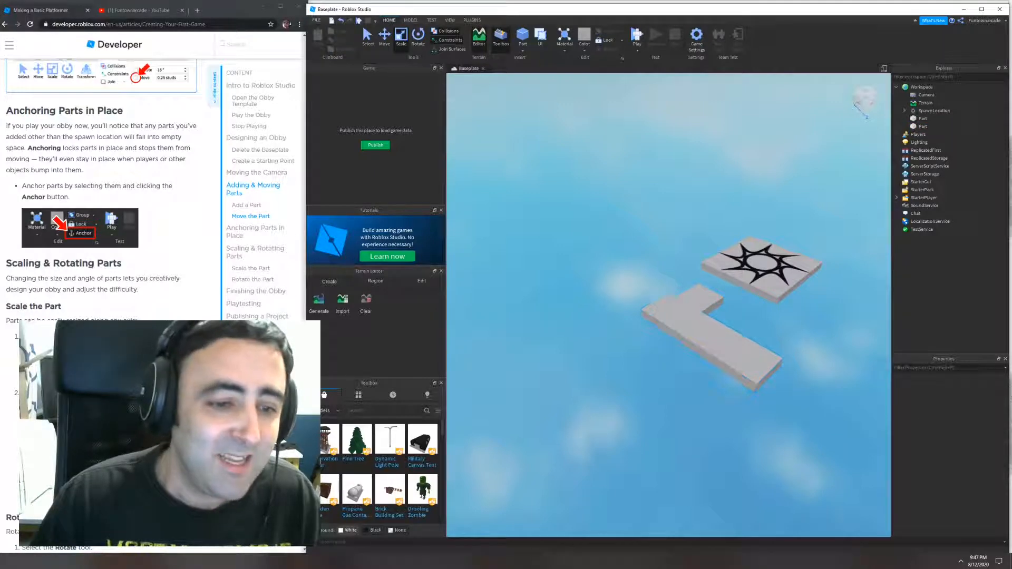
Select the lengthened platform and activate the Rotate tool on it
scroll(105, 211, down, 3)
click(711, 340)
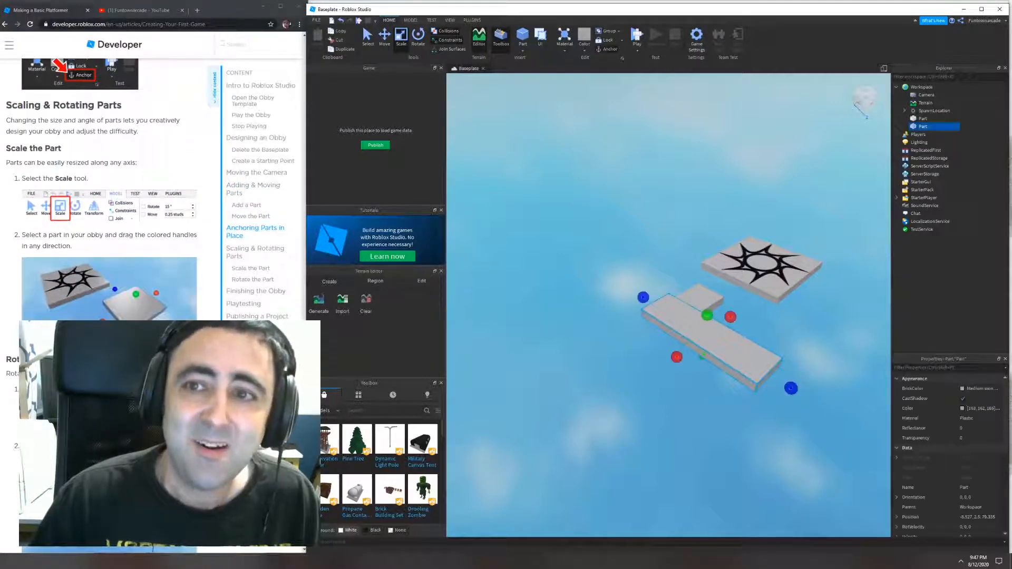
key(ctrl+4)
drag(794, 390, 795, 390)
drag(631, 391, 631, 391)
Read the guide's sections on rotating parts, toggling collisions, finishing the obby, playtesting and publishing a project
scroll(106, 211, down, 3)
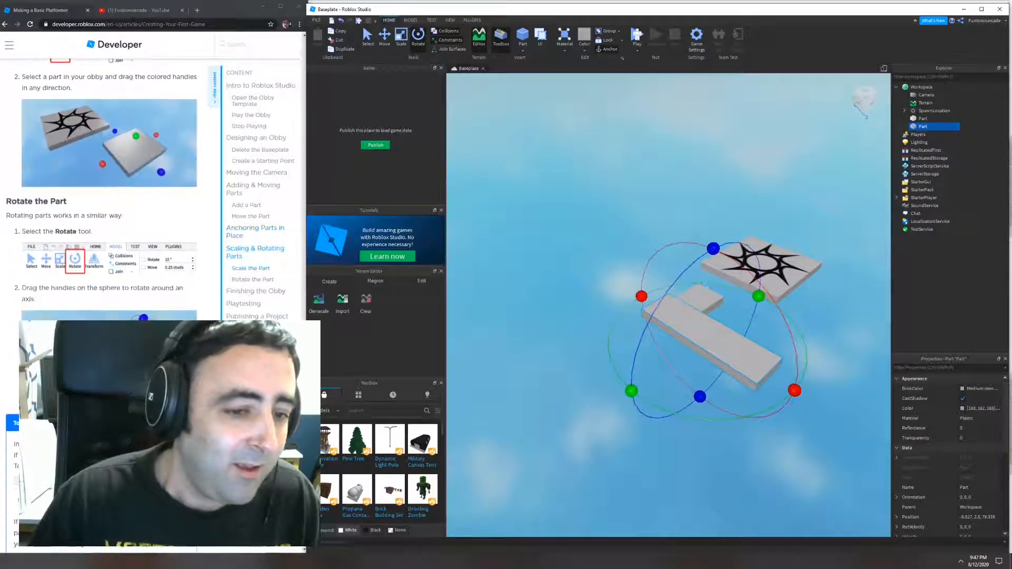
scroll(106, 211, down, 2)
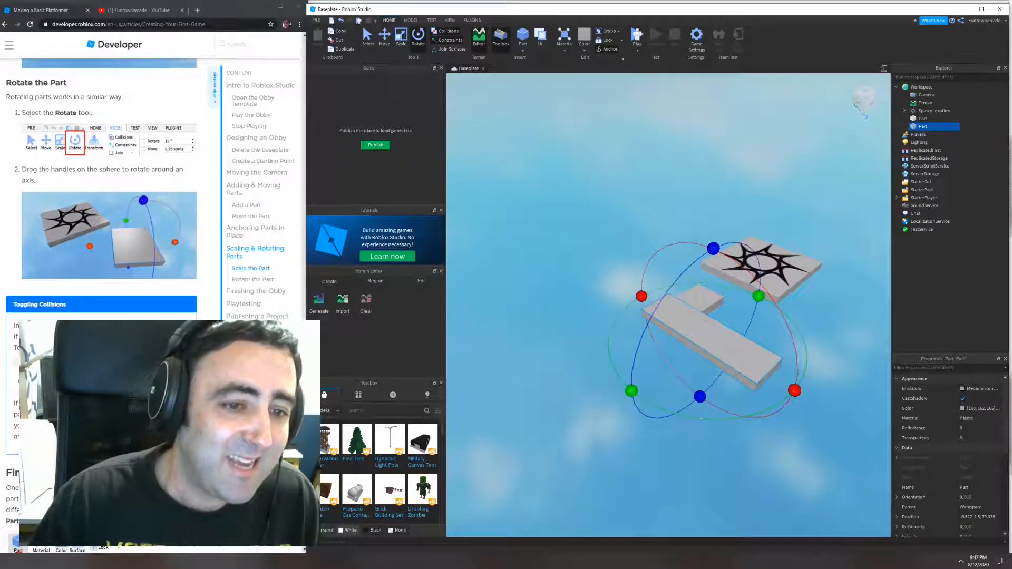
scroll(106, 211, down, 1)
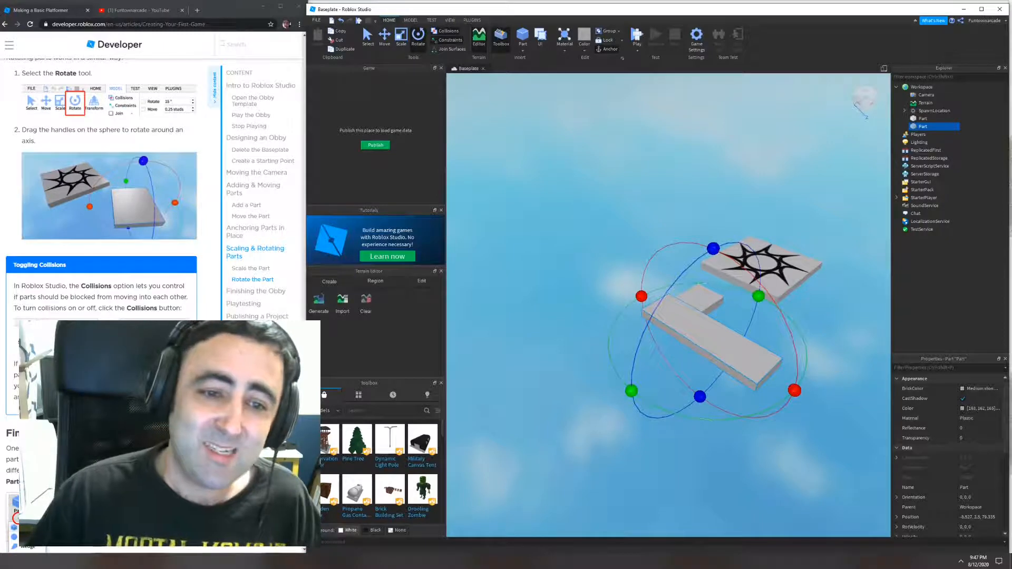
key(alt+Tab)
scroll(106, 185, down, 3)
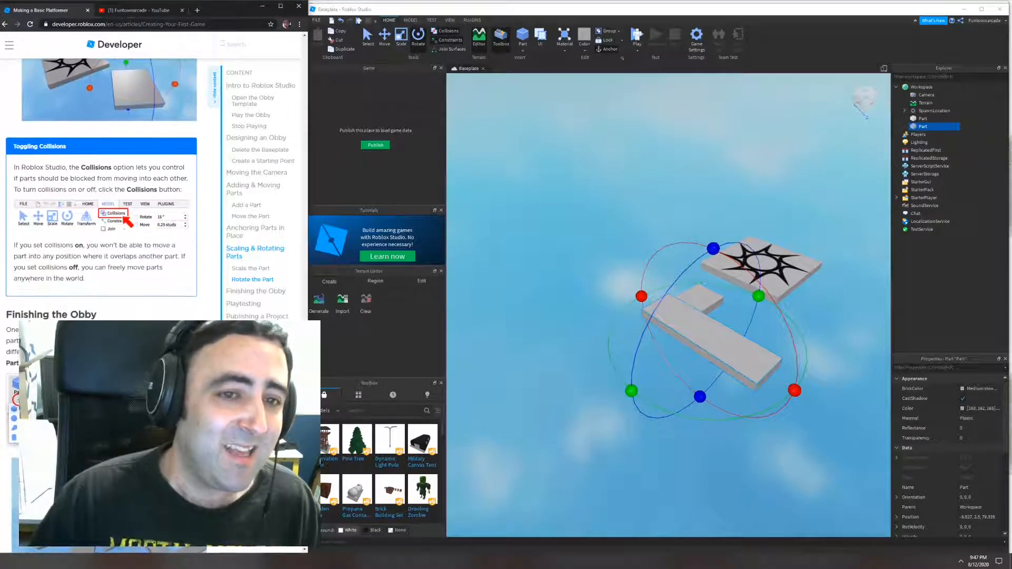
scroll(105, 184, down, 3)
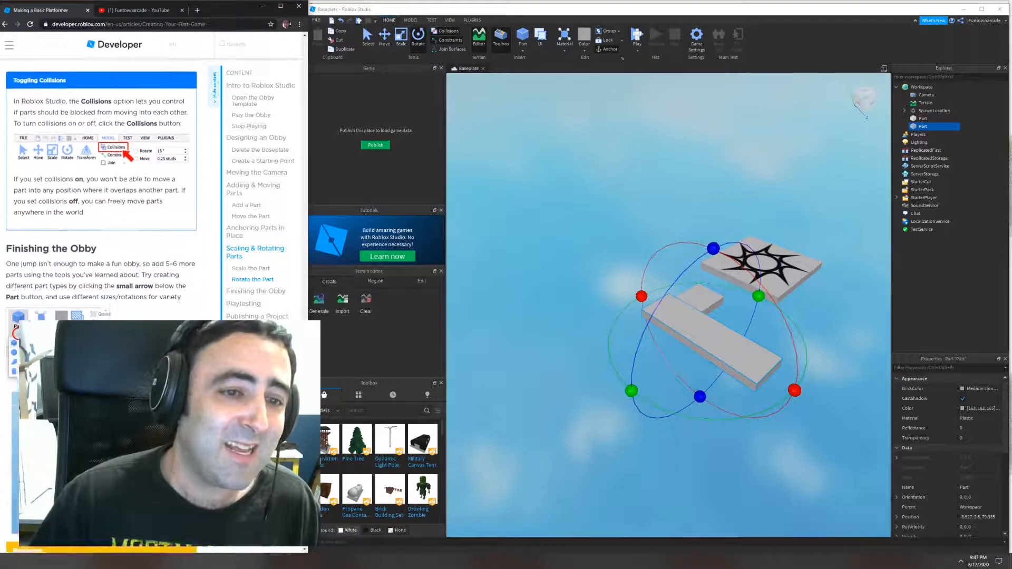
scroll(106, 184, down, 1)
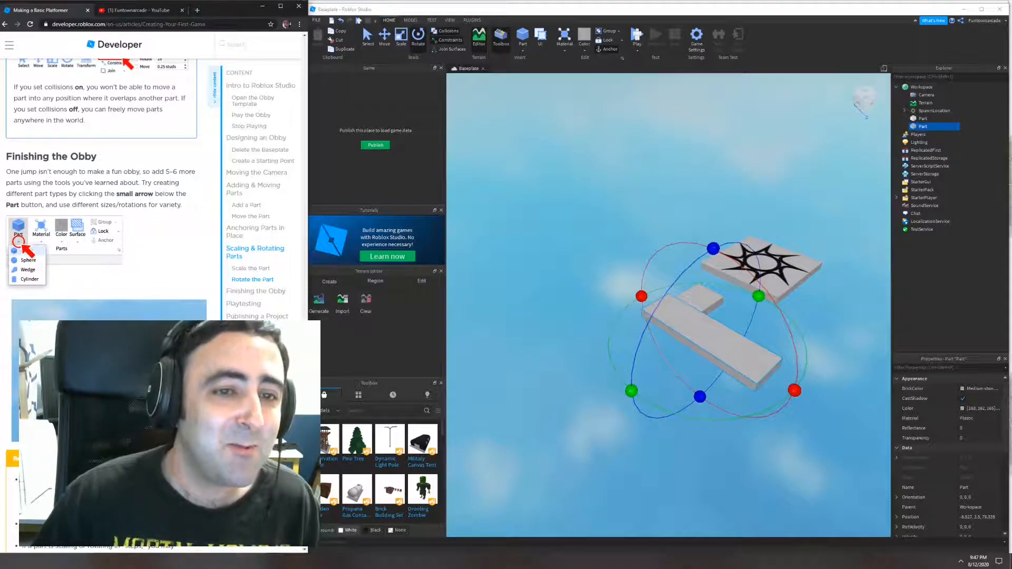
scroll(106, 185, down, 1)
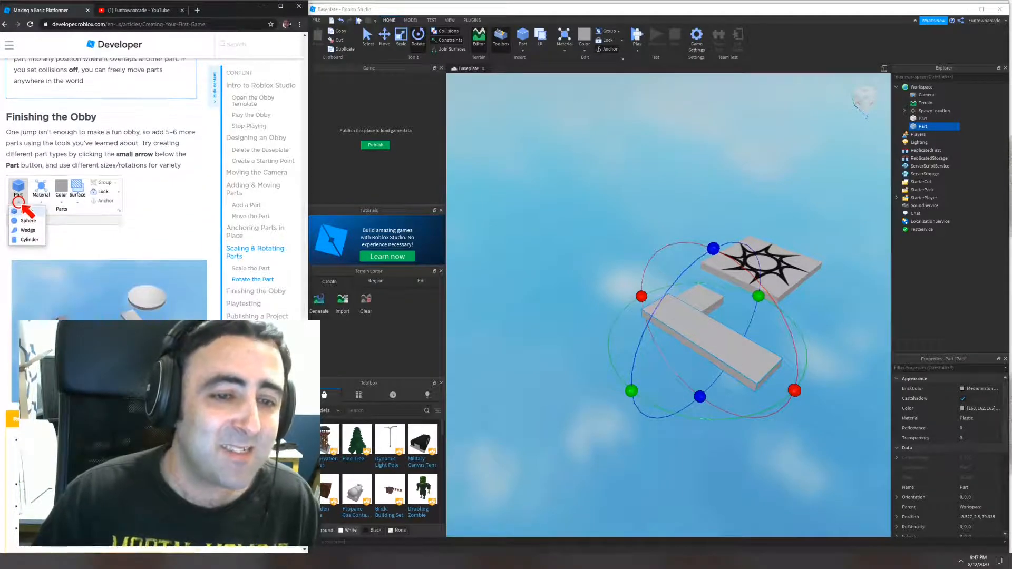
scroll(106, 211, down, 7)
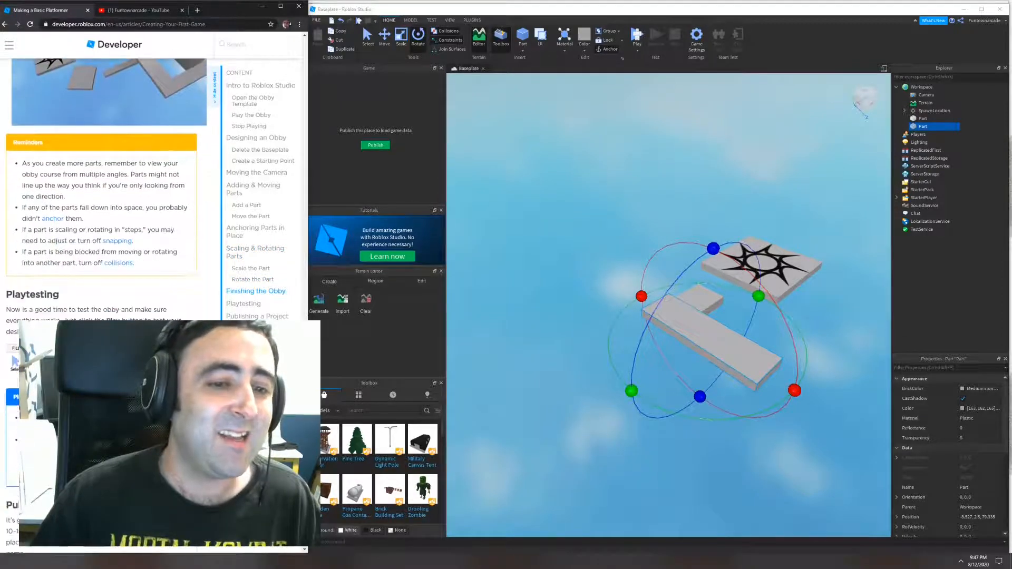
scroll(105, 210, down, 3)
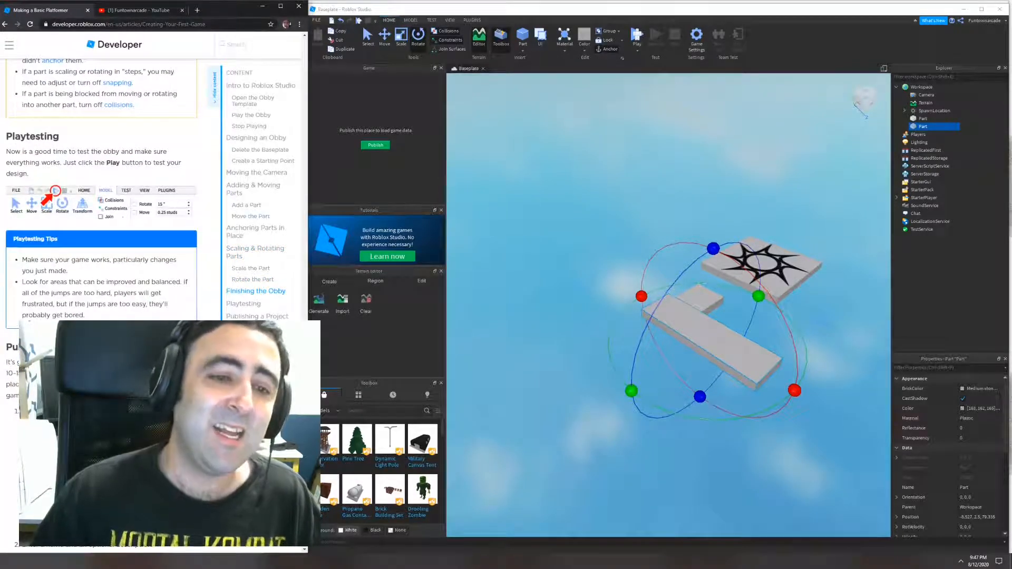
scroll(100, 189, down, 2)
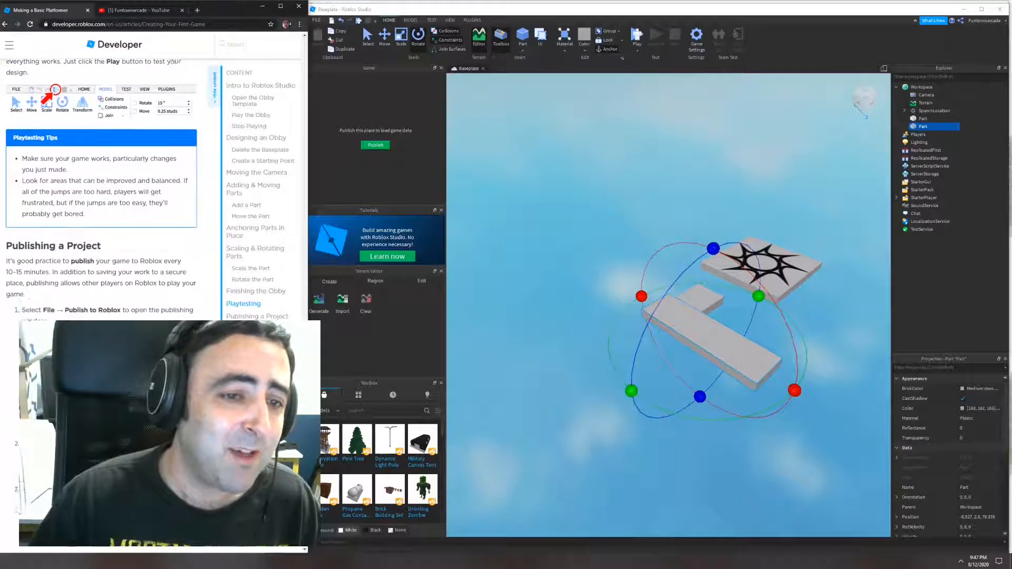
scroll(100, 190, down, 1)
Publish the place to Roblox as a new game named "Funtownarade Test Obby" and dismiss the publishing dialog
click(316, 20)
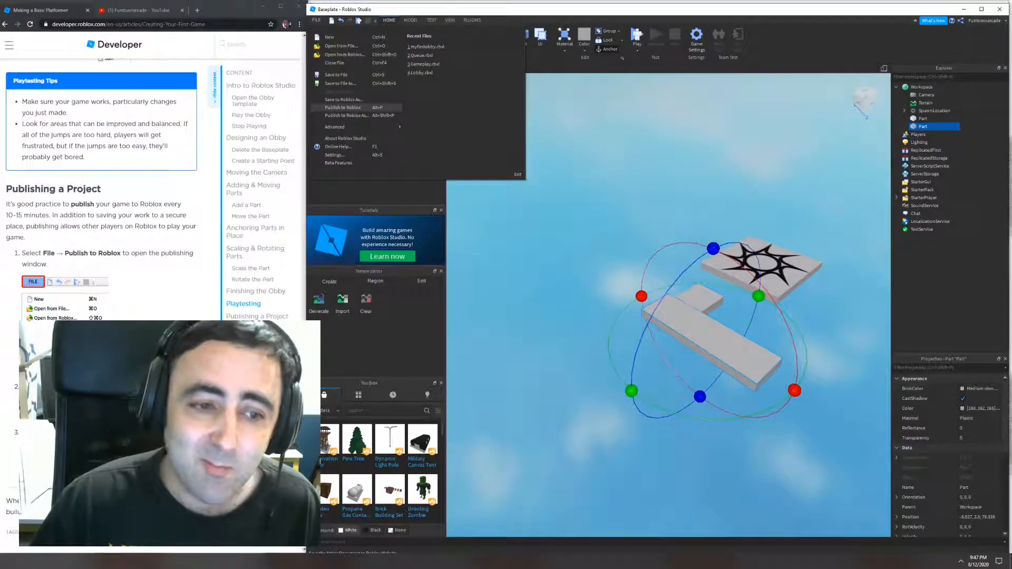
click(342, 107)
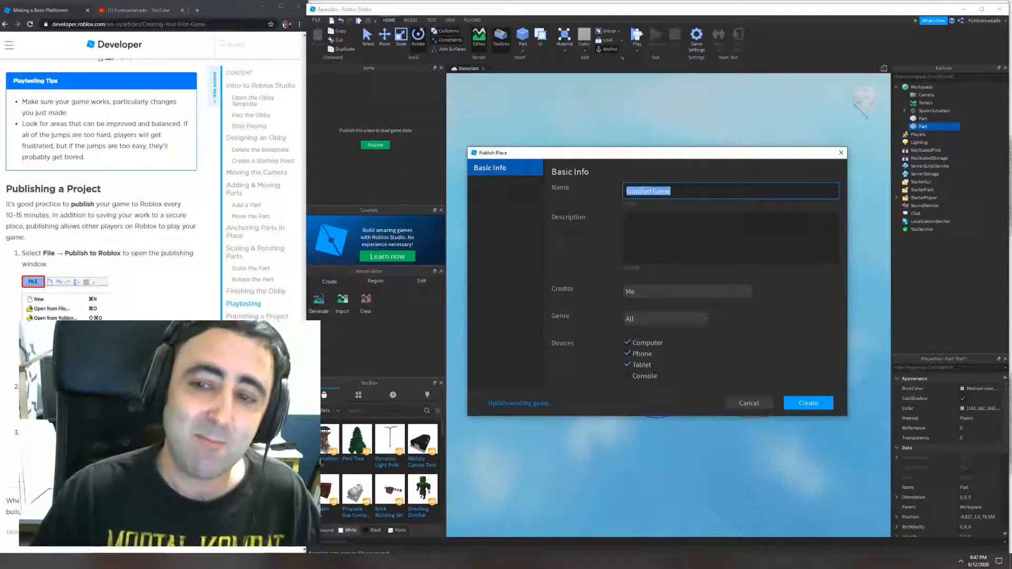
text(Funtownarca)
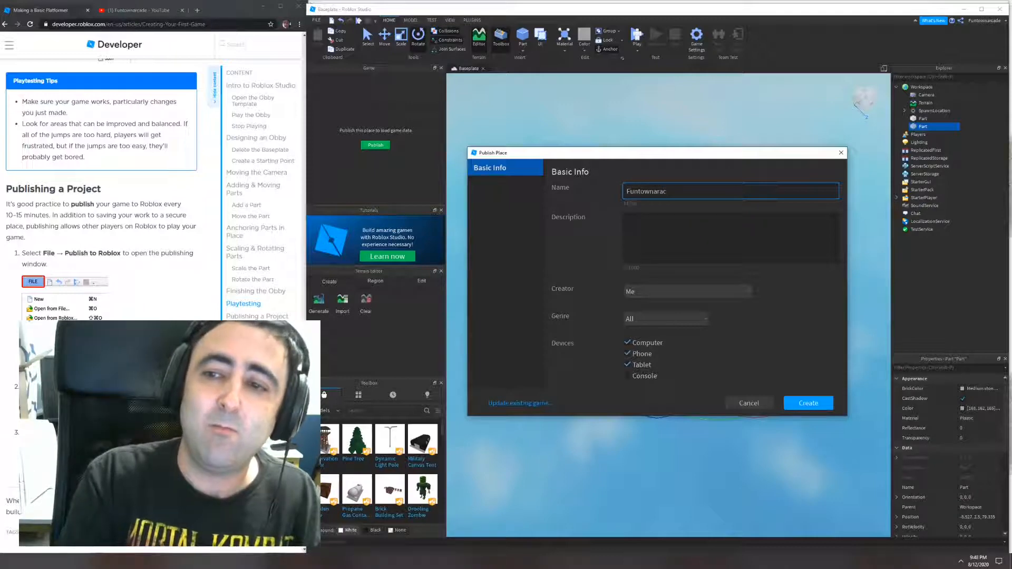
text(de Test )
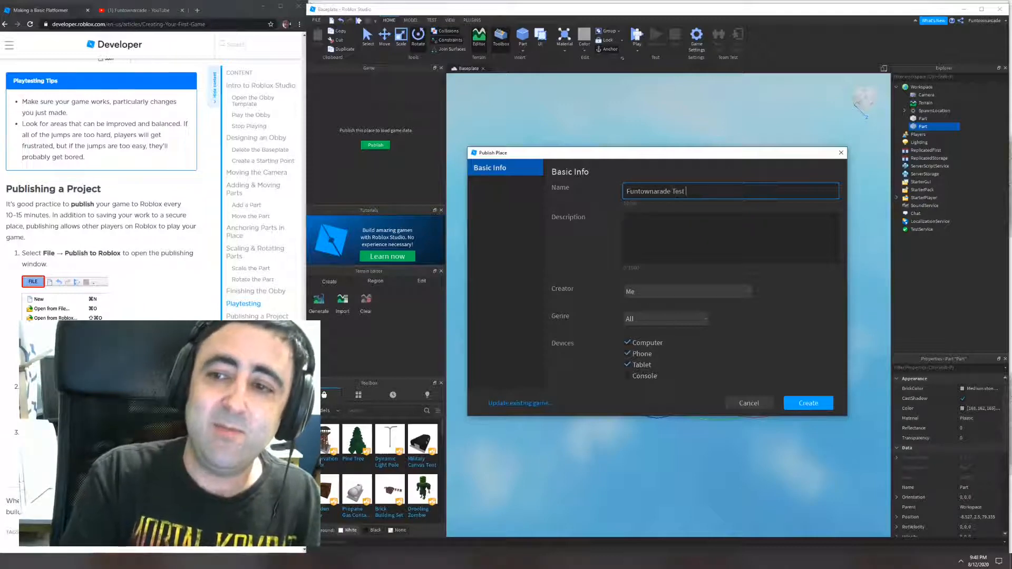
text(Obby)
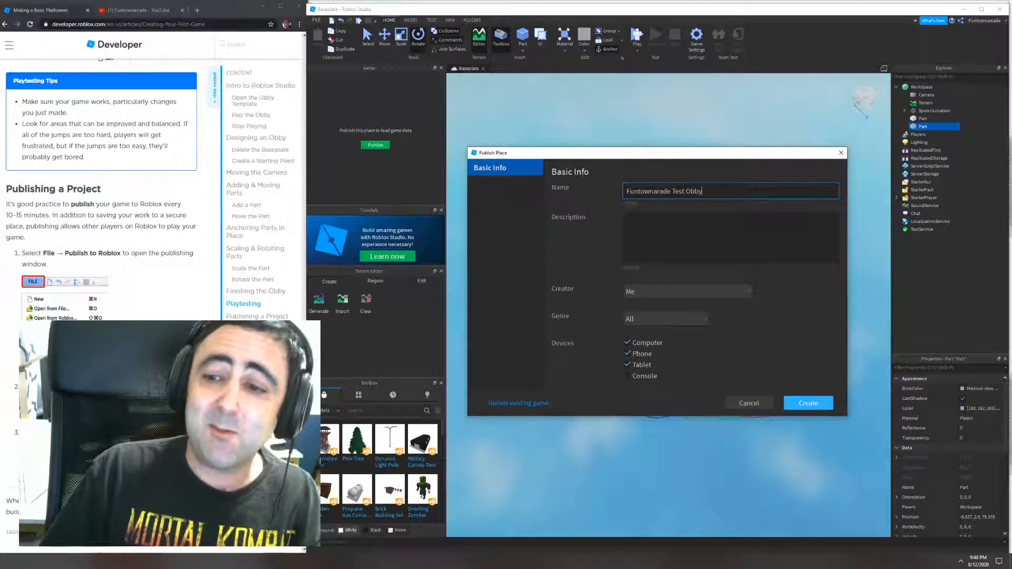
click(807, 403)
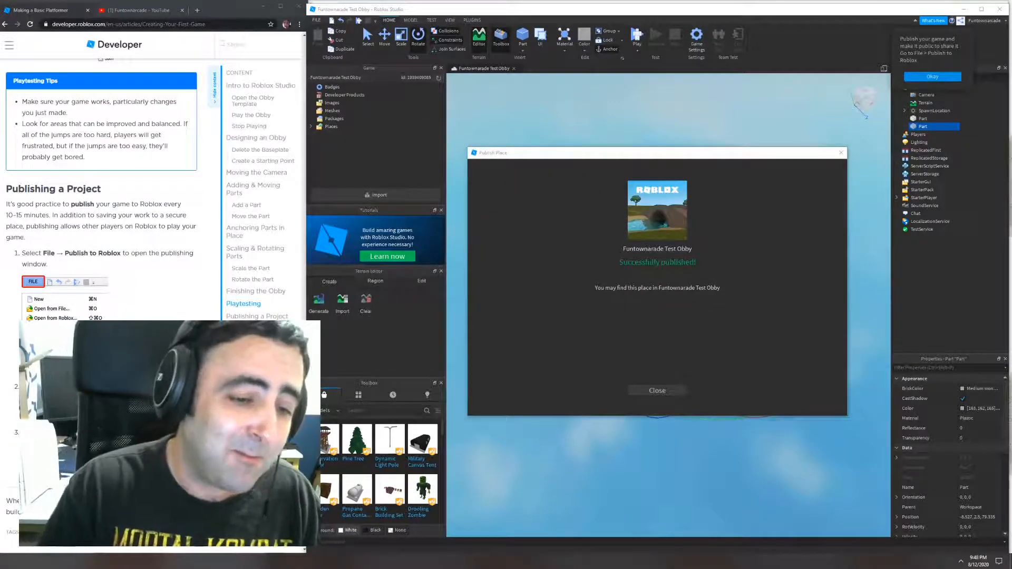
key(Escape)
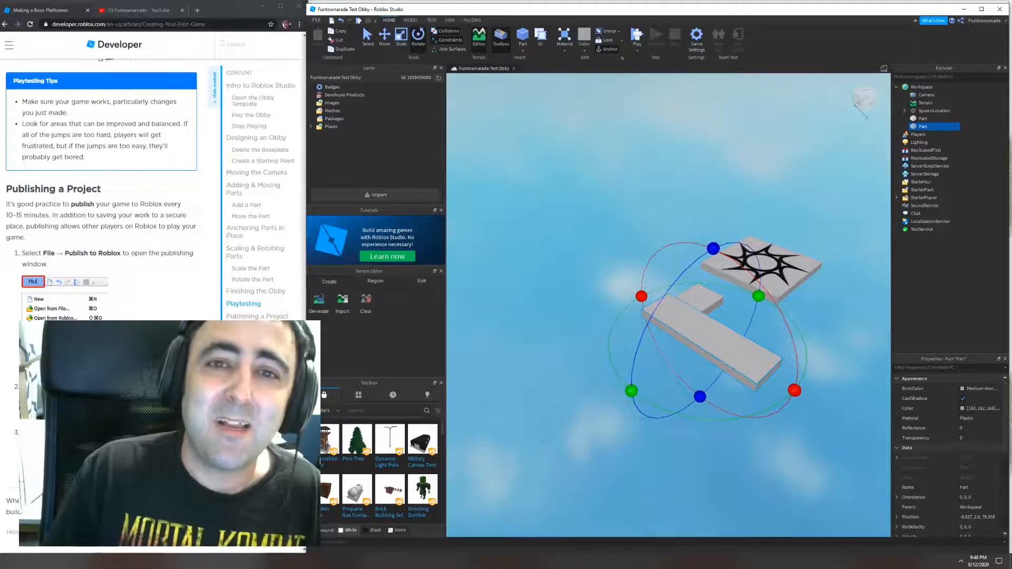
Close the current place and open the existing game Funtownarcade Race from the user's own games
click(316, 20)
click(334, 62)
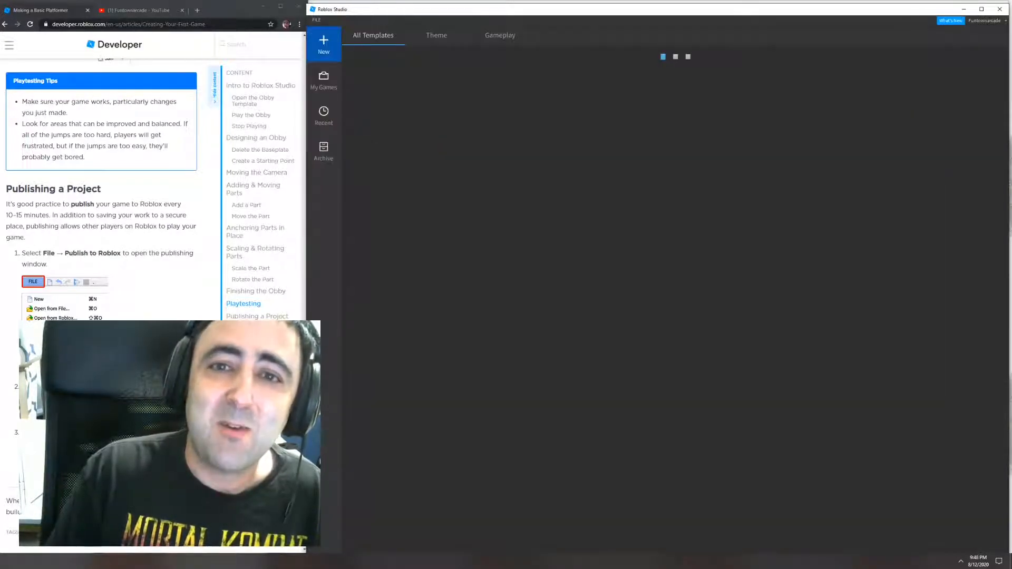
click(324, 80)
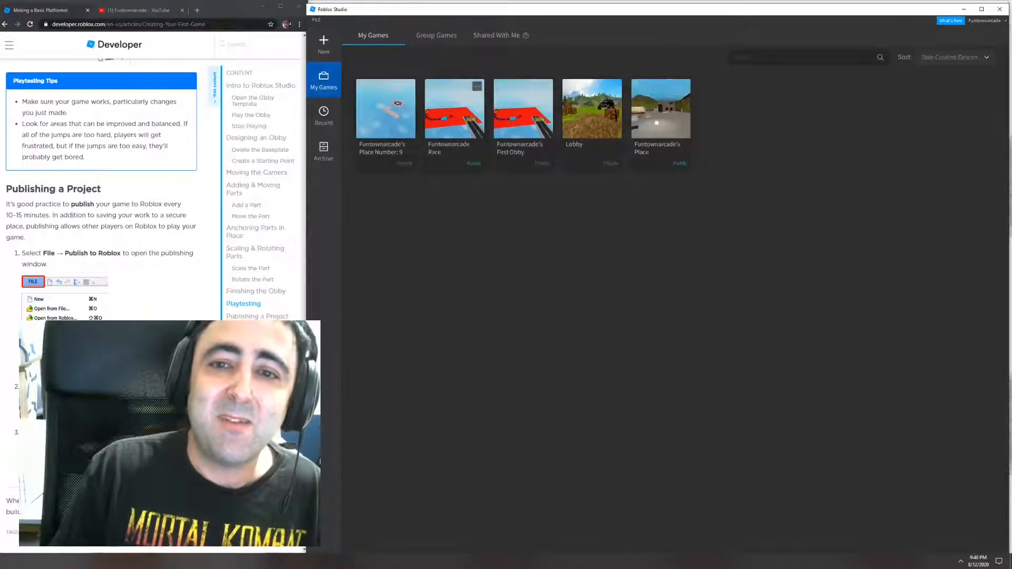
click(454, 109)
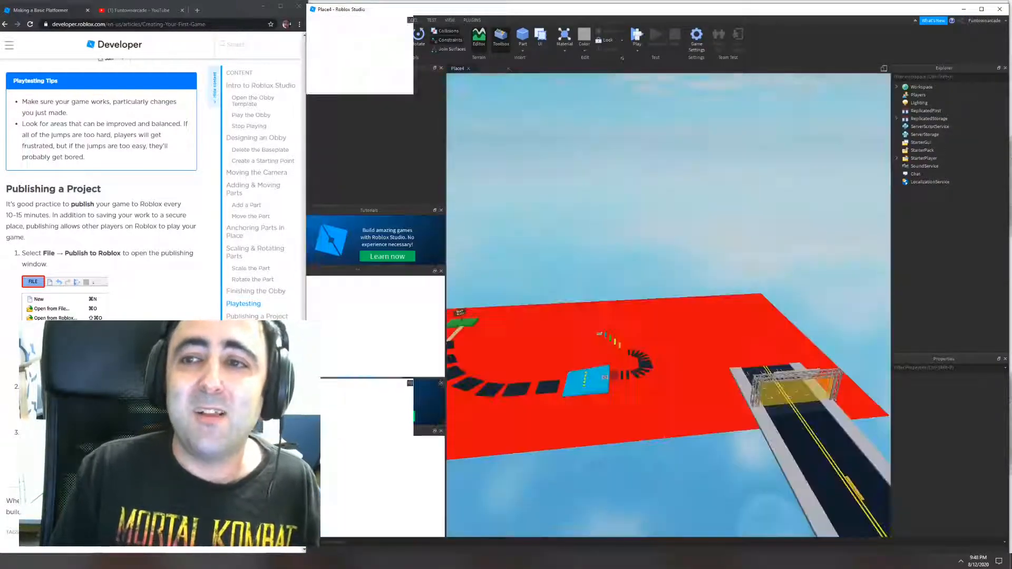
Playtest the race game from its spawn and view the Start/Finish line area, then stop the playtest
click(636, 36)
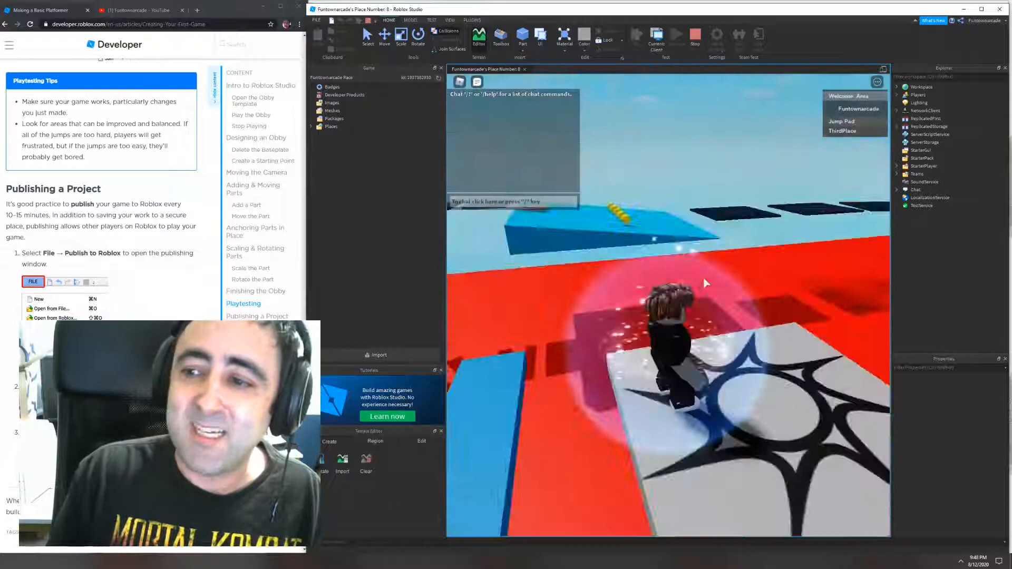
key(w)
right_drag(705, 284, 705, 284)
key(space)
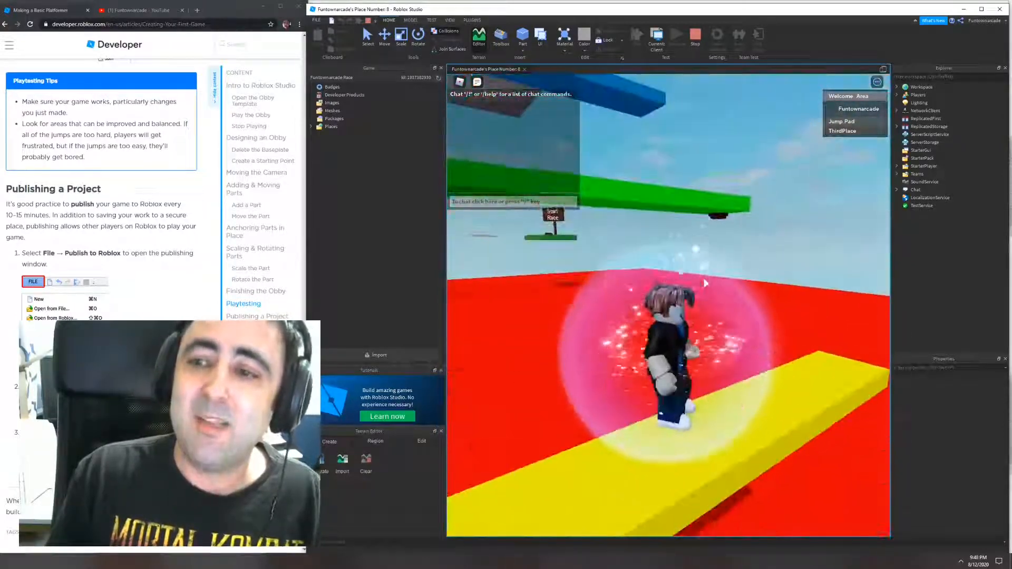
right_drag(716, 231, 716, 231)
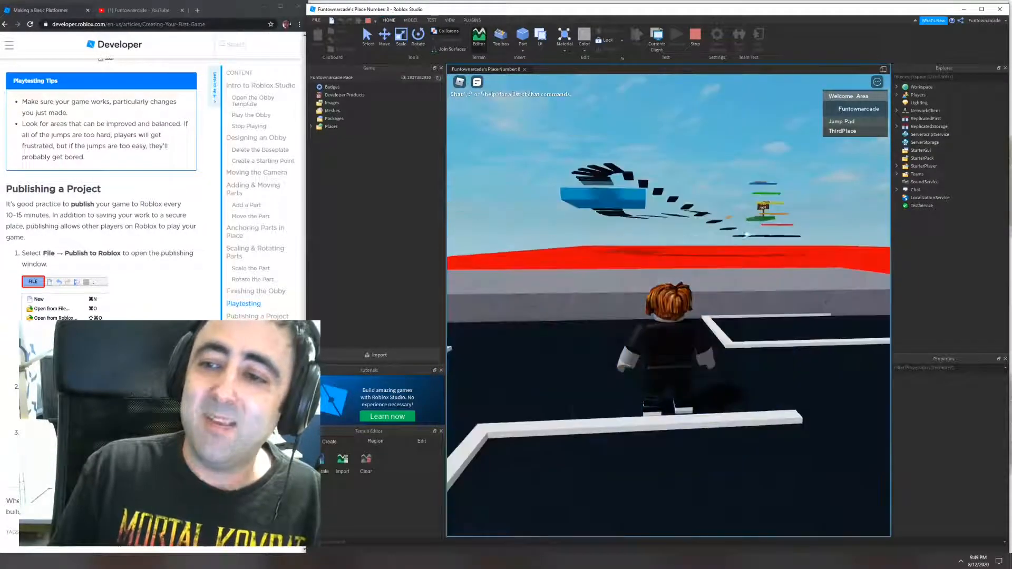
right_drag(703, 278, 709, 279)
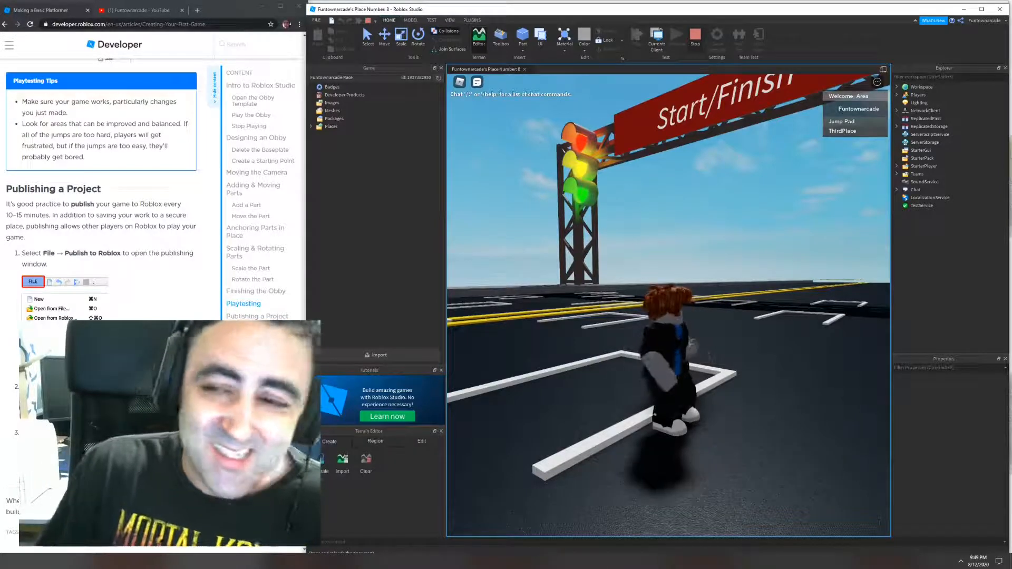
click(695, 38)
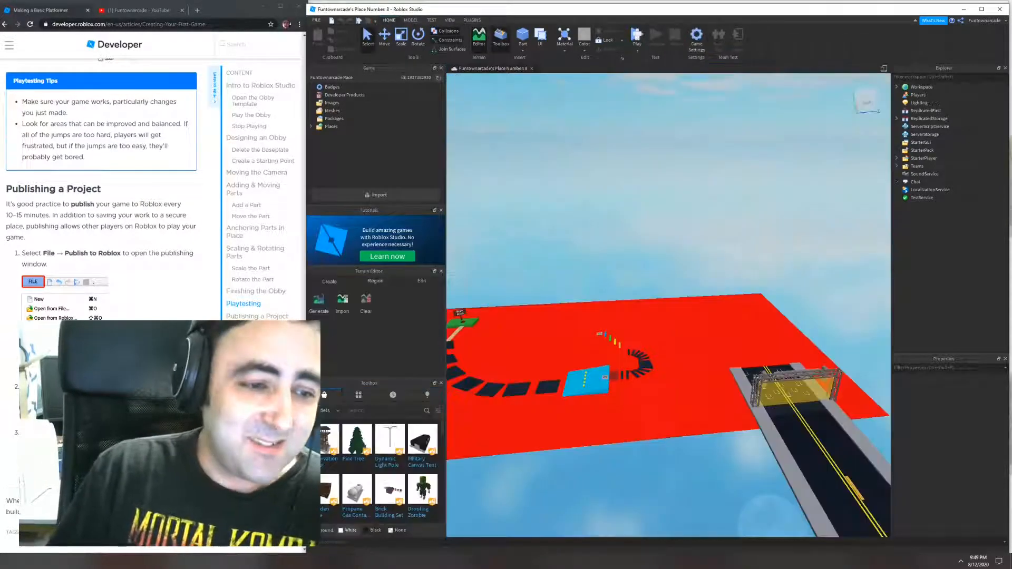
key(alt+Tab)
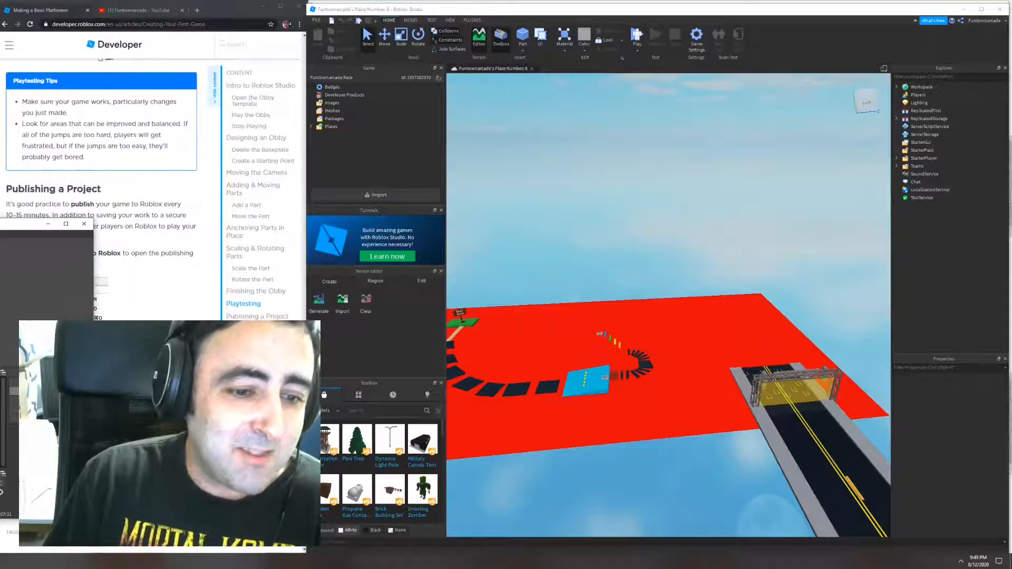